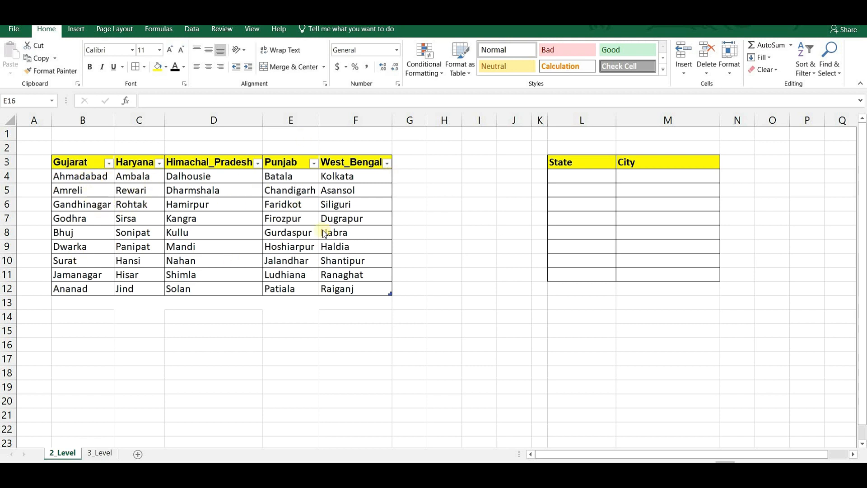
# Choose Gujarat as the State in L4 and check the city options offered in M4.
pyautogui.click(596, 176)
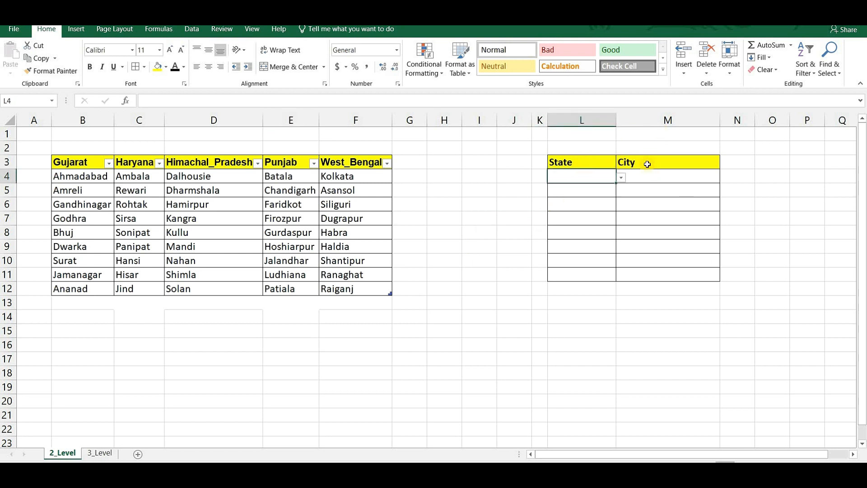
pyautogui.click(620, 177)
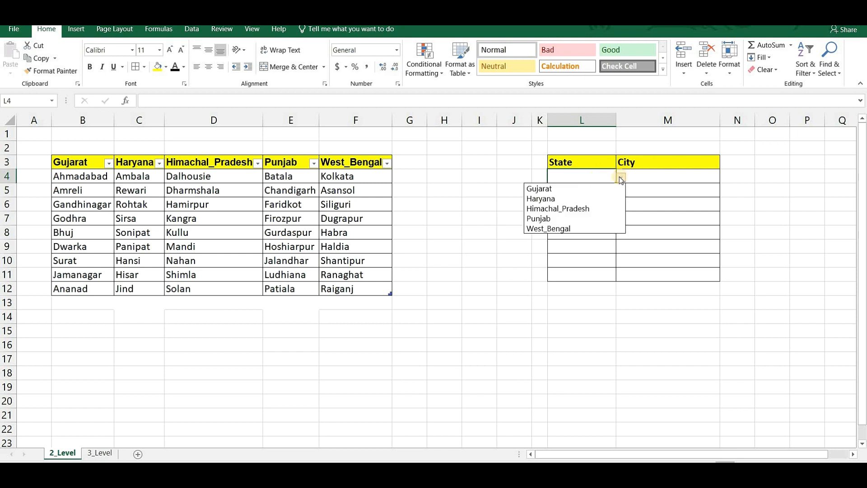
pyautogui.click(587, 188)
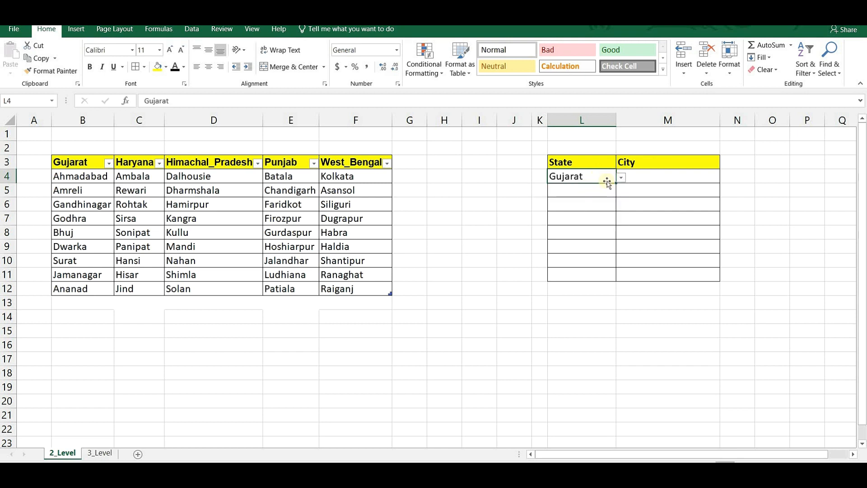
pyautogui.click(654, 175)
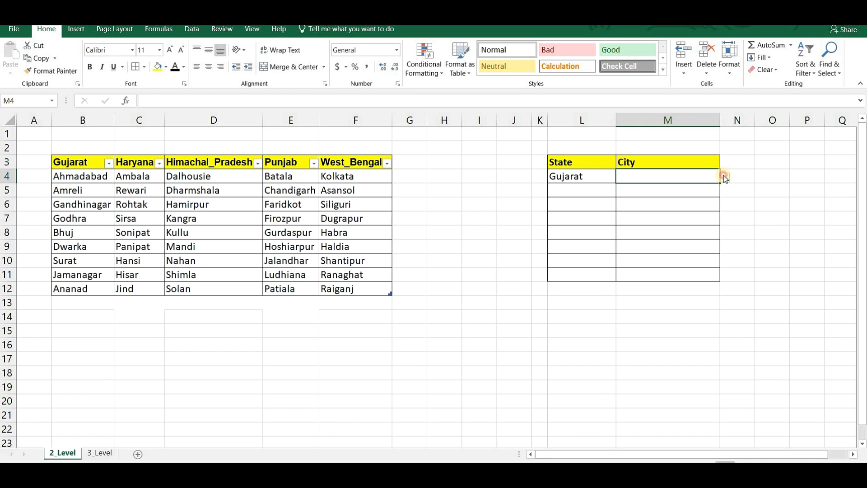
pyautogui.click(723, 176)
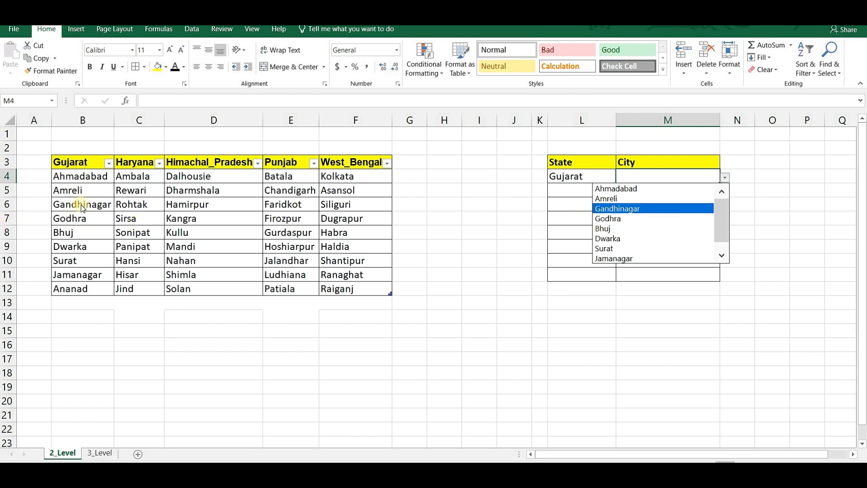
pyautogui.click(617, 181)
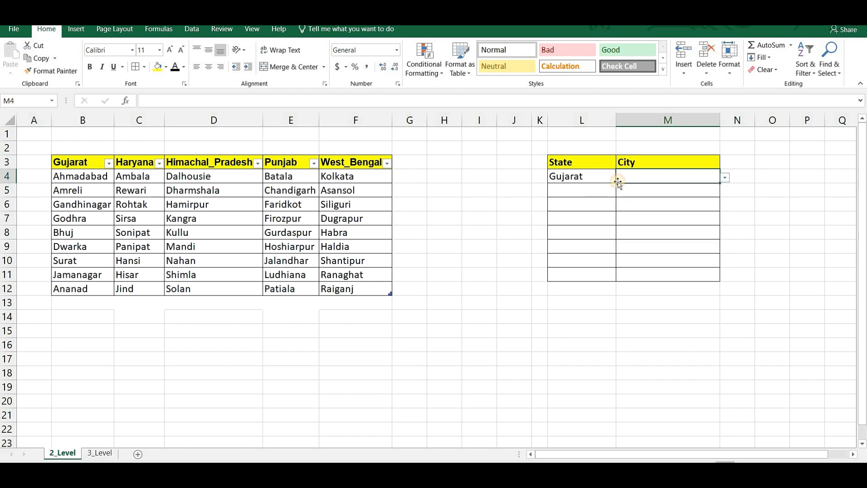
# Choose Haryana as the State in L5 and check the city options offered in M5.
pyautogui.click(609, 192)
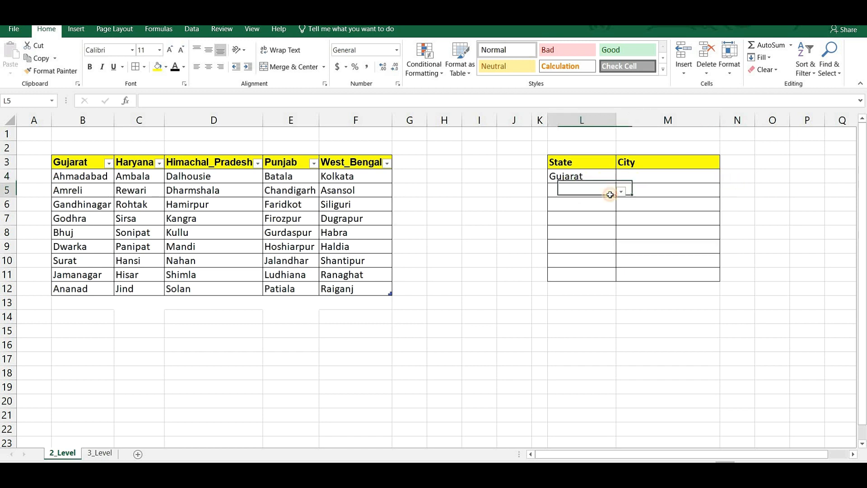
pyautogui.click(621, 192)
pyautogui.click(576, 213)
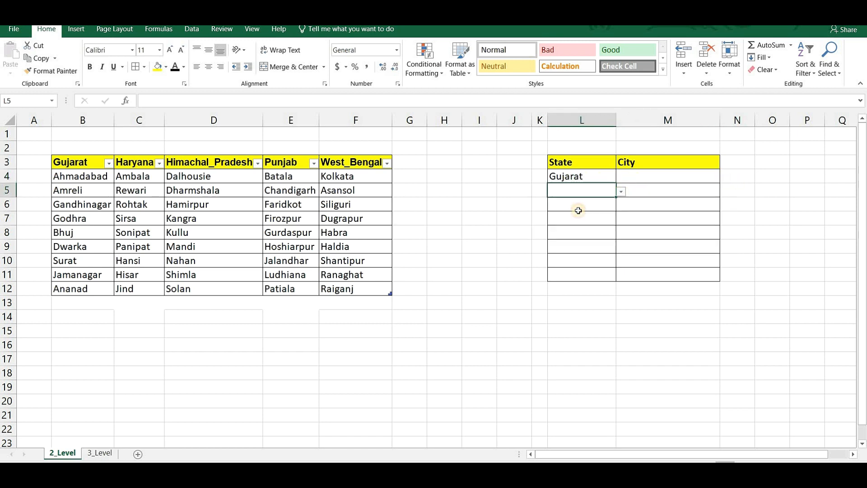
pyautogui.click(654, 192)
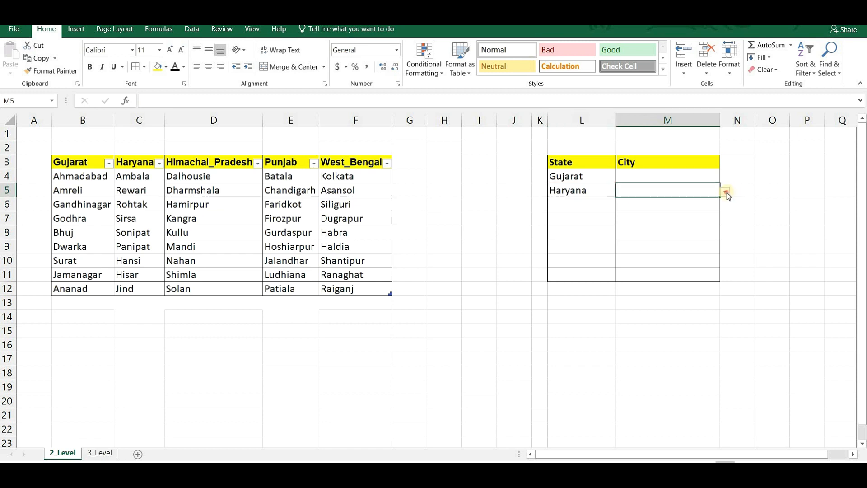
pyautogui.click(725, 192)
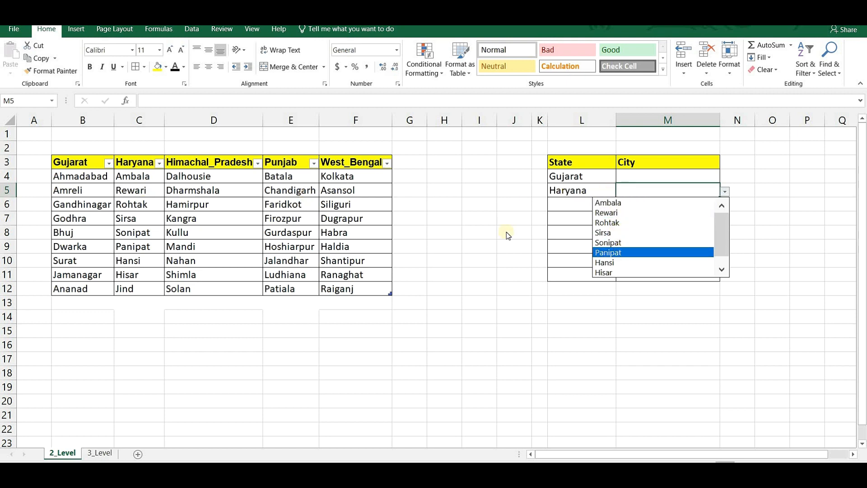
pyautogui.press('Escape')
# Change the State in L4 to West_Bengal and check the city options offered in M4.
pyautogui.click(609, 176)
pyautogui.click(621, 177)
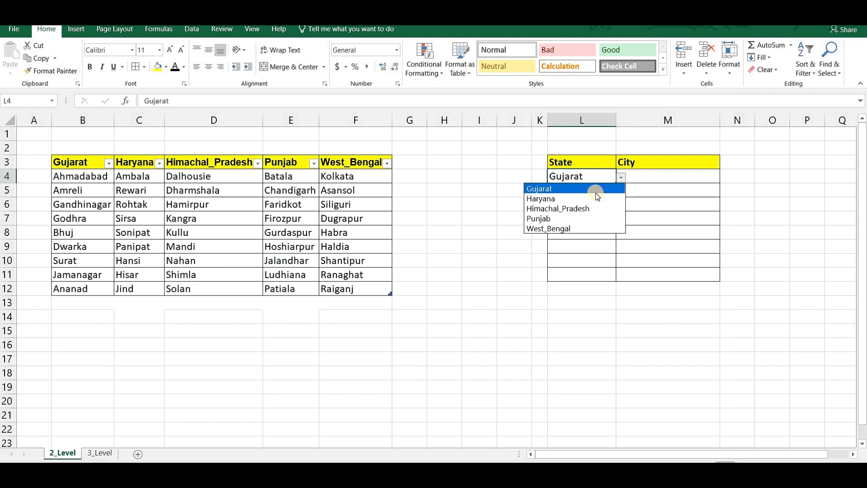
pyautogui.click(581, 226)
pyautogui.click(672, 179)
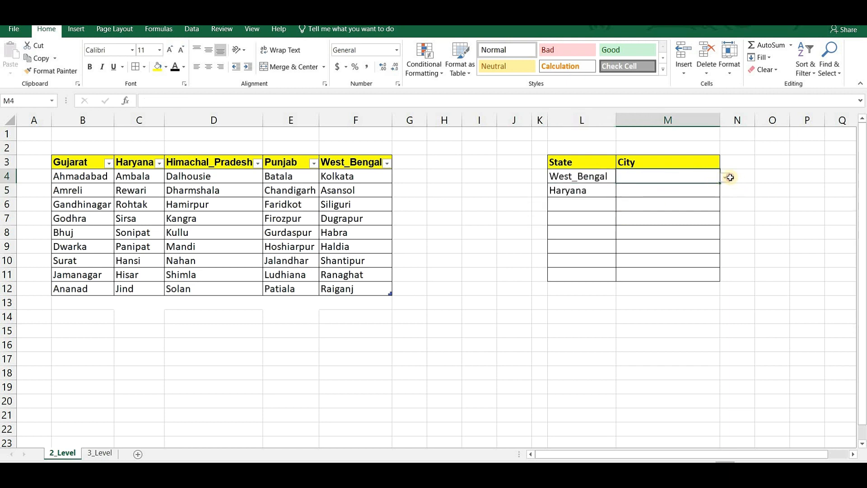
pyautogui.click(724, 177)
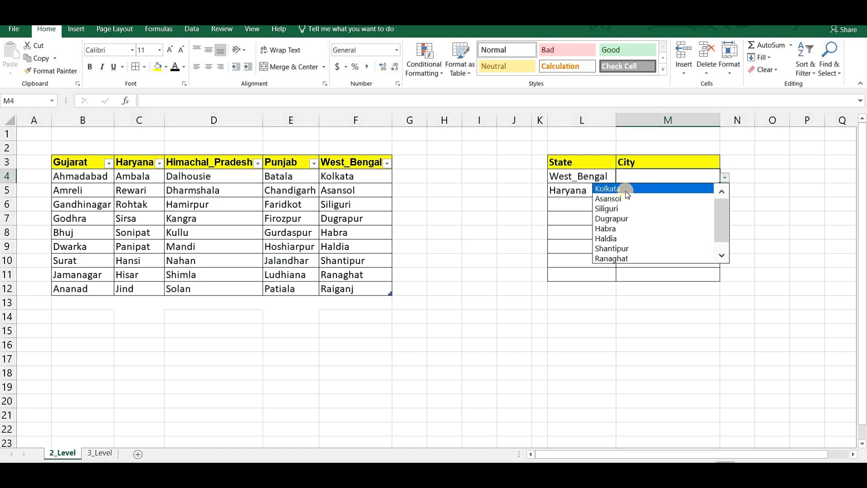
pyautogui.click(526, 263)
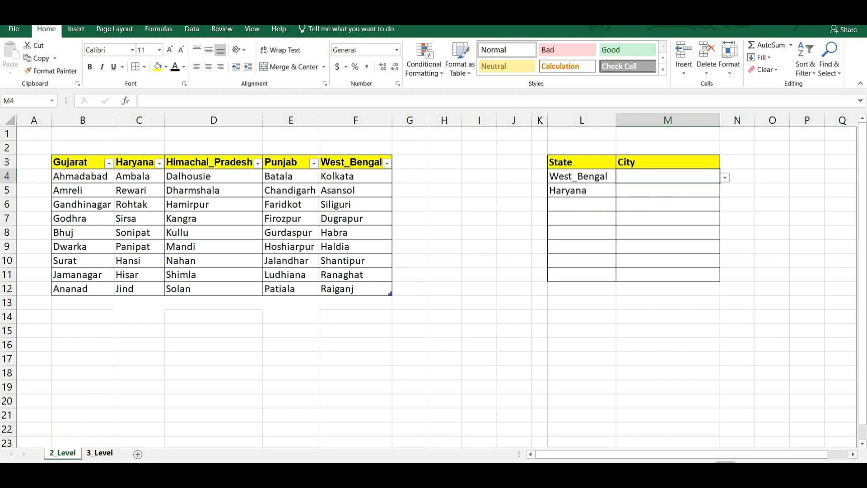
# On the 3_Level sheet, fill row 18 with West_Bengal, Asansol and Asansol village 2 from the dependent lists.
pyautogui.click(99, 452)
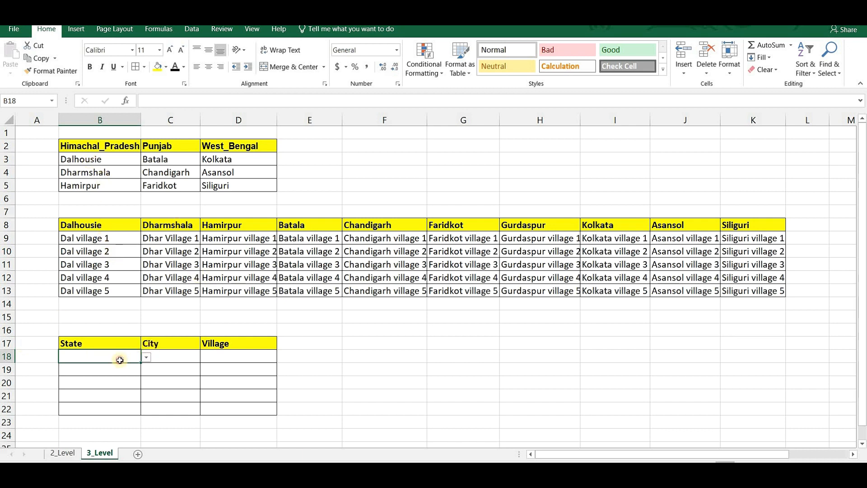
pyautogui.click(146, 356)
pyautogui.click(121, 386)
pyautogui.click(174, 356)
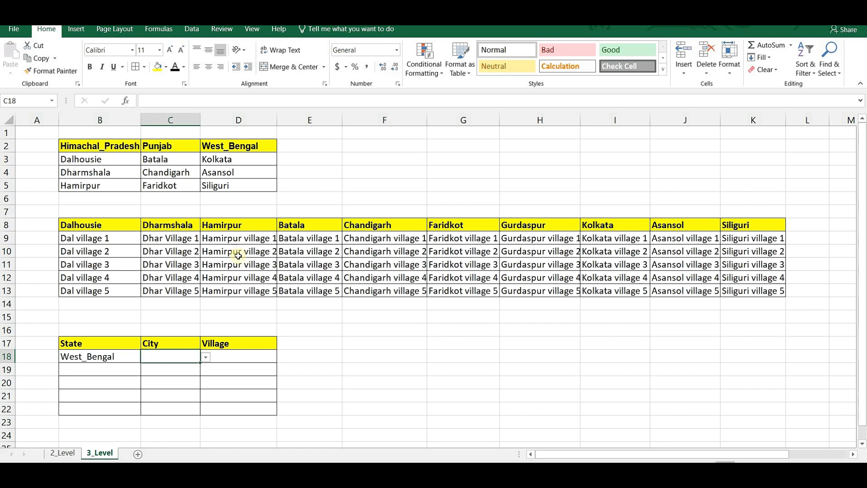
pyautogui.click(205, 357)
pyautogui.click(167, 377)
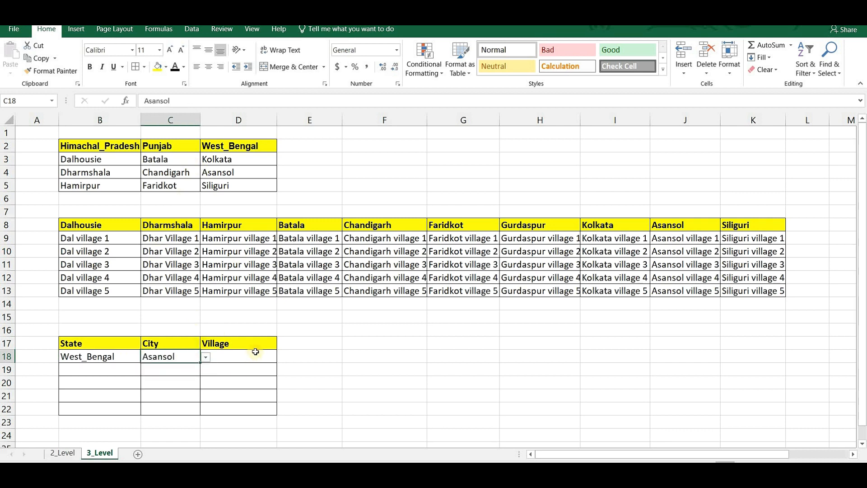
pyautogui.click(246, 358)
pyautogui.click(282, 357)
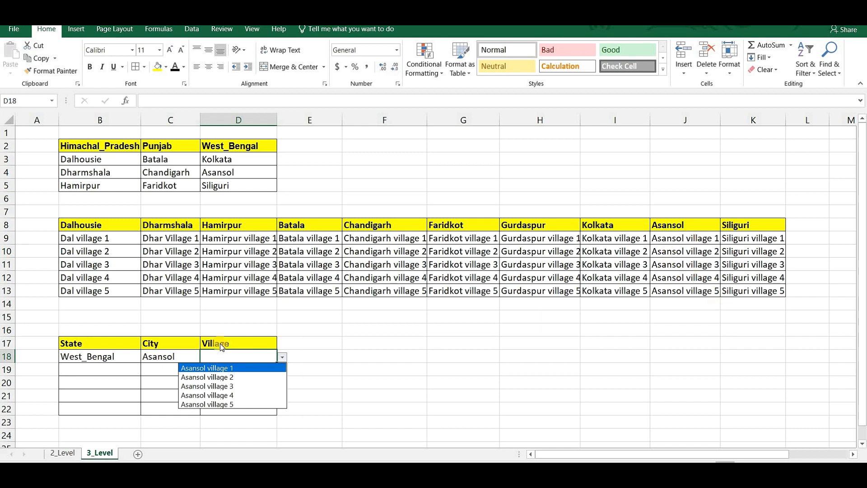
pyautogui.click(194, 377)
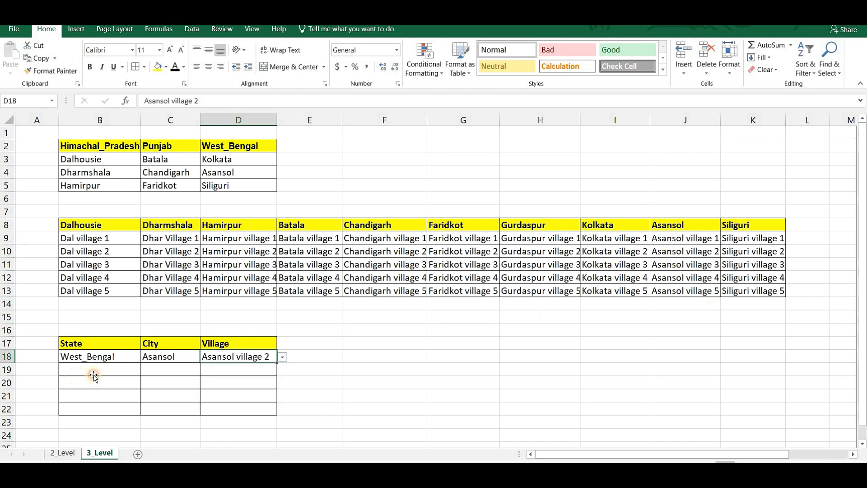
# Fill row 19 with state Punjab, city Faridkot and Faridkot village 5 from the dependent lists.
pyautogui.click(72, 374)
pyautogui.click(146, 370)
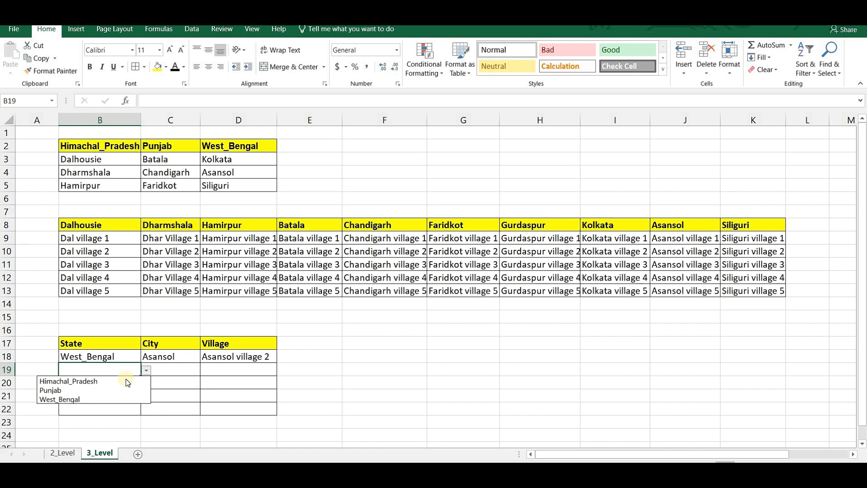
pyautogui.click(121, 388)
pyautogui.click(172, 369)
pyautogui.click(206, 371)
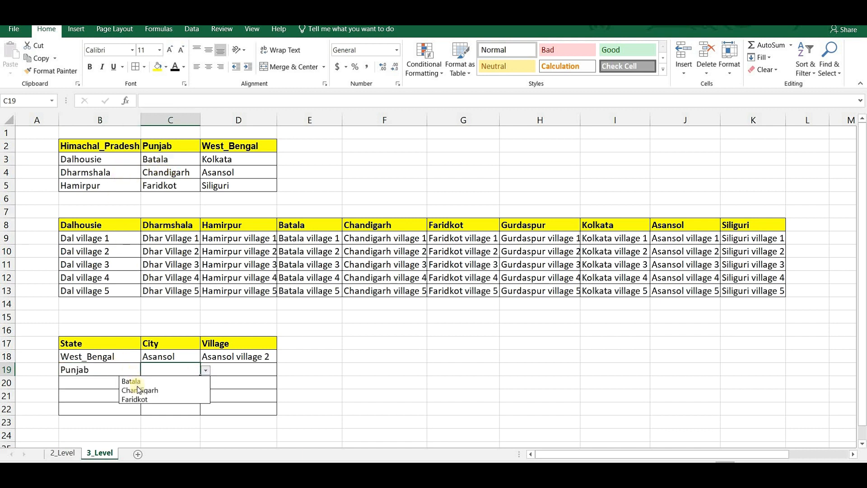
pyautogui.click(134, 400)
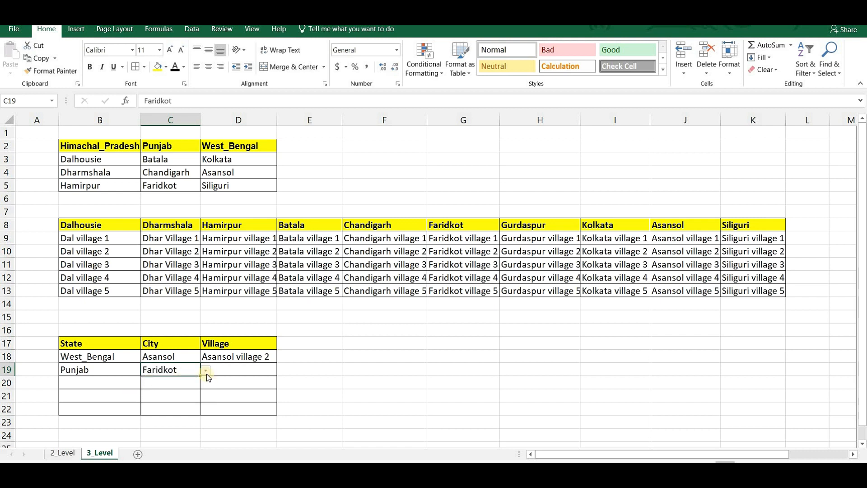
pyautogui.click(223, 369)
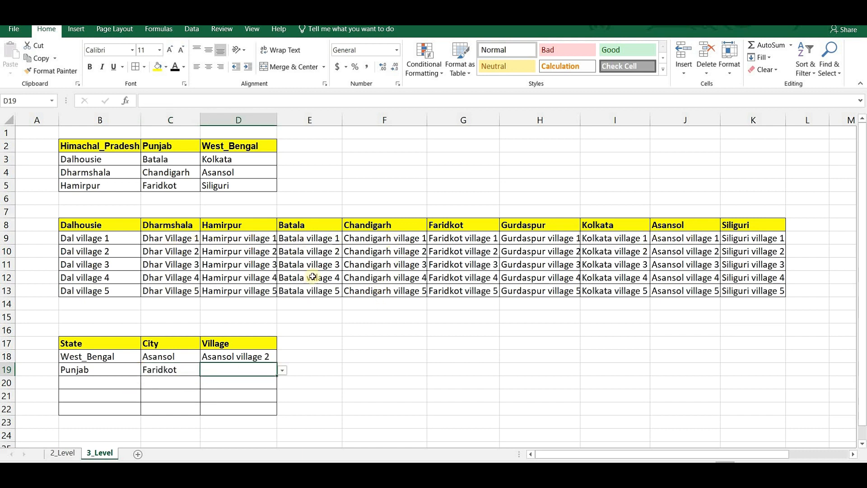
pyautogui.click(281, 369)
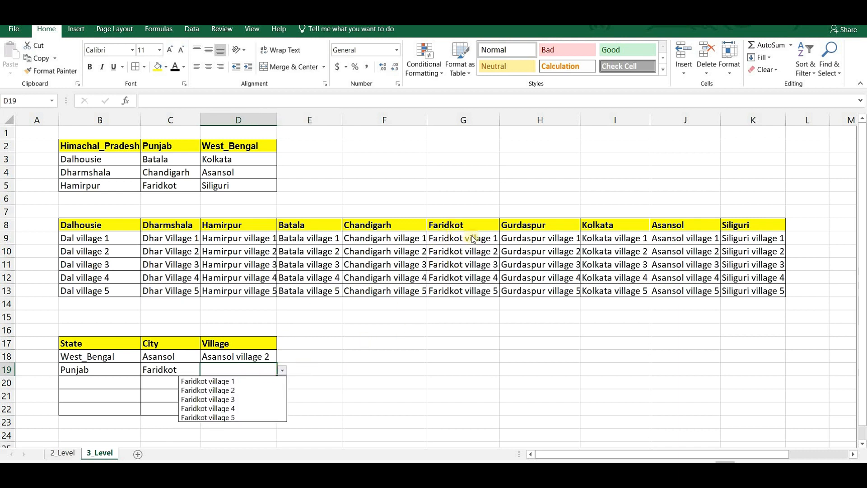
pyautogui.click(253, 416)
pyautogui.click(461, 341)
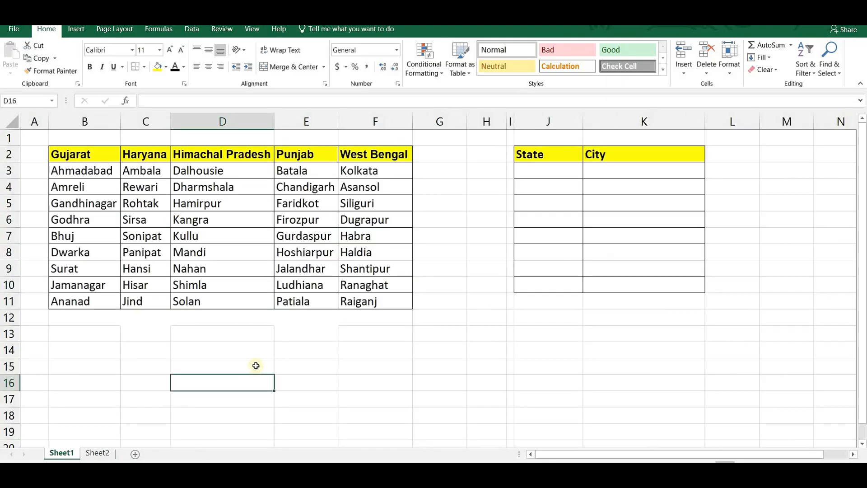
# Replace the space in the D2 header with an underscore so it reads Himachal_Pradesh.
pyautogui.click(227, 155)
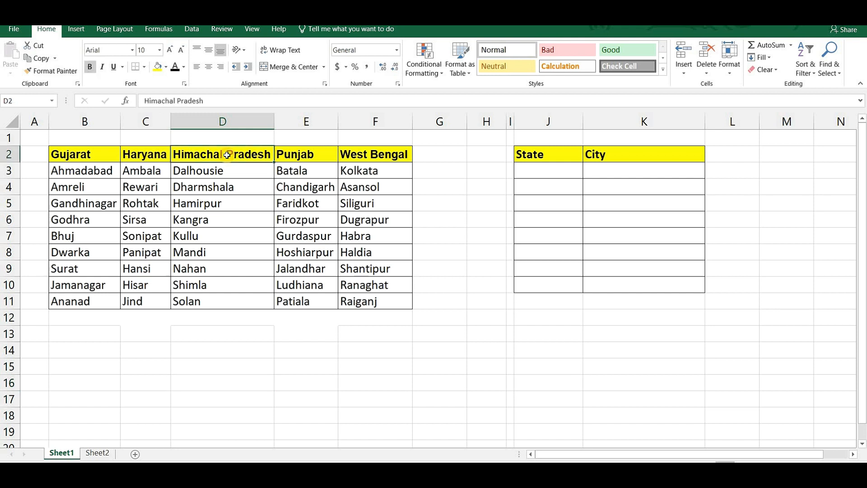
pyautogui.click(382, 154)
pyautogui.click(230, 155)
pyautogui.doubleClick(230, 155)
pyautogui.press('BackSpace')
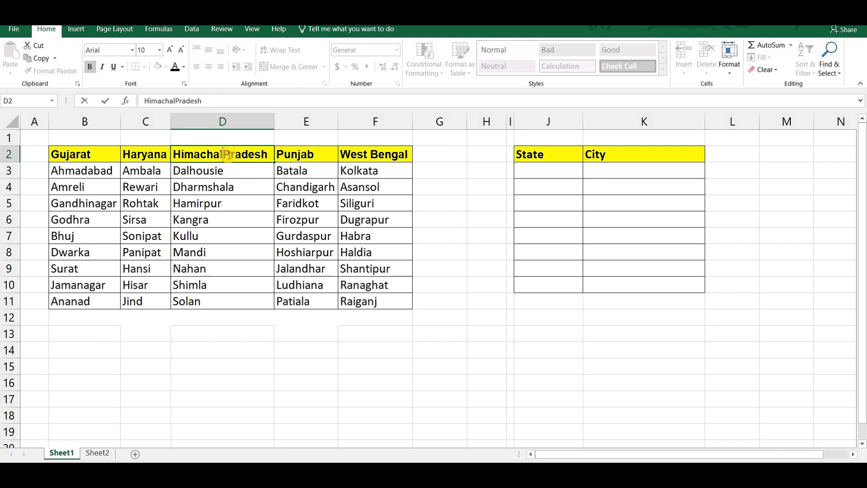
pyautogui.write('_')
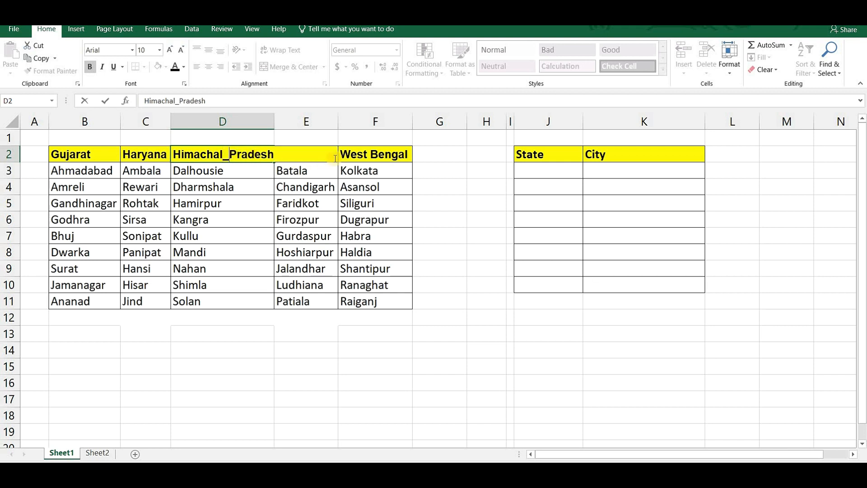
# Replace the space in the F2 header with an underscore so it reads West_Bengal.
pyautogui.click(375, 155)
pyautogui.doubleClick(375, 155)
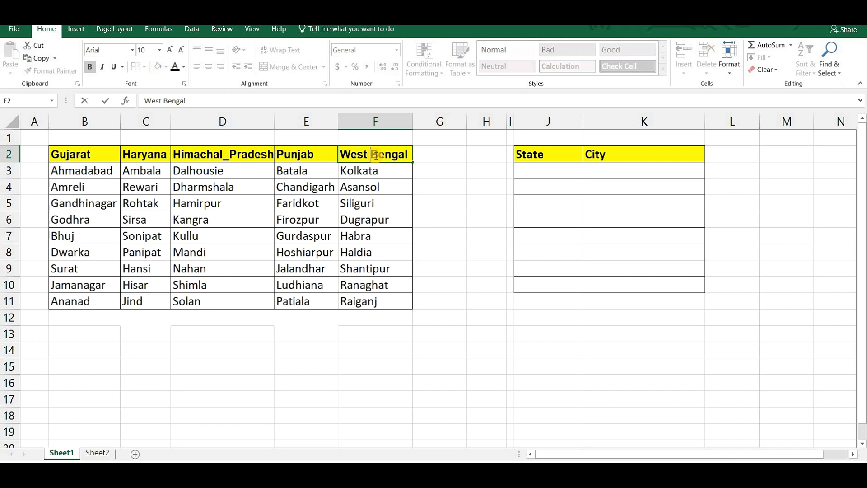
pyautogui.press('BackSpace')
pyautogui.write('_')
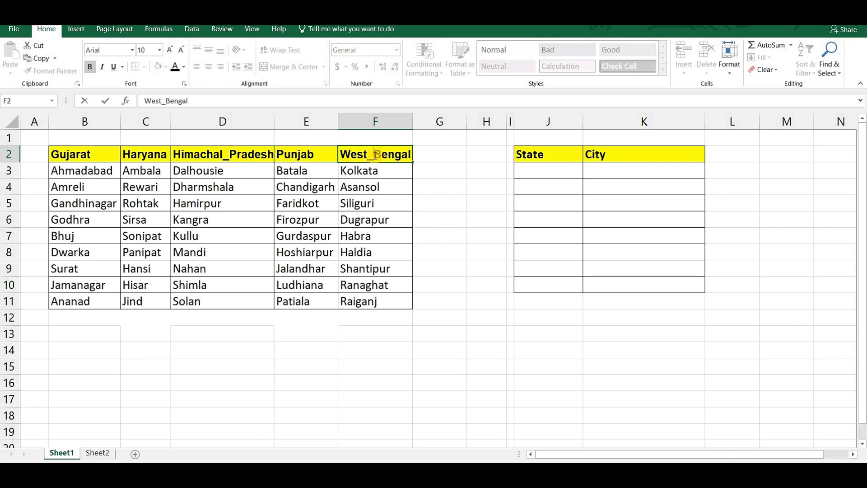
pyautogui.click(419, 172)
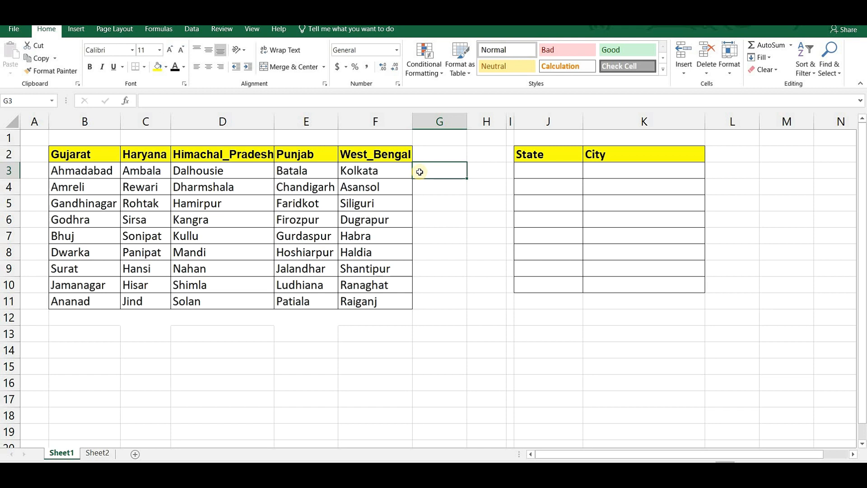
# Convert the state and city range B2:F11 into a table with headers and apply the plain, uncoloured table style.
pyautogui.moveTo(77, 154); pyautogui.dragTo(382, 301)
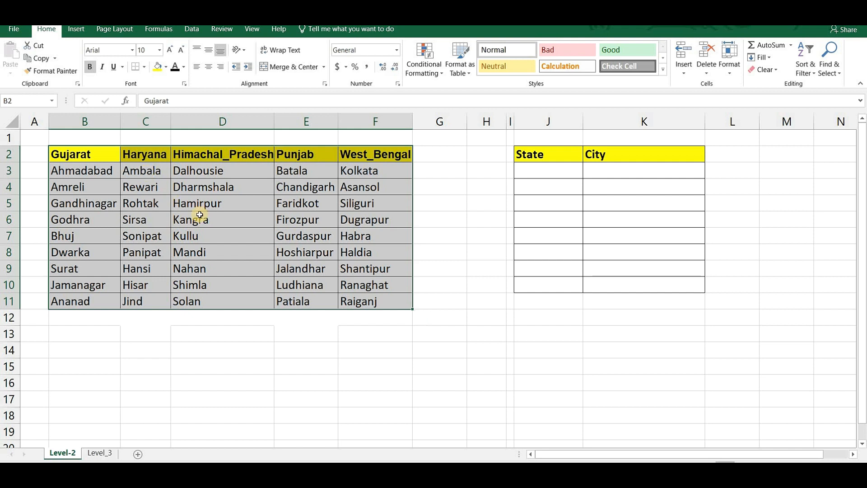
pyautogui.moveTo(237, 360); pyautogui.dragTo(232, 353)
pyautogui.moveTo(81, 155); pyautogui.dragTo(368, 299)
pyautogui.hotkey('ctrl', 't')
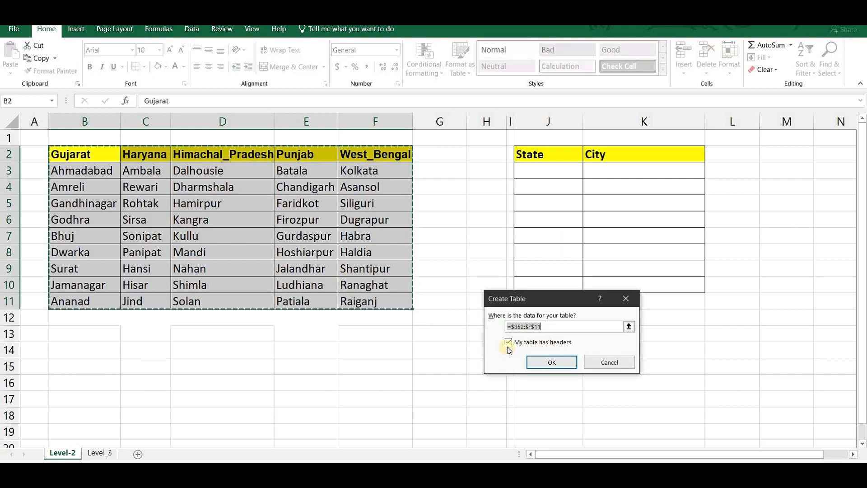
pyautogui.click(544, 362)
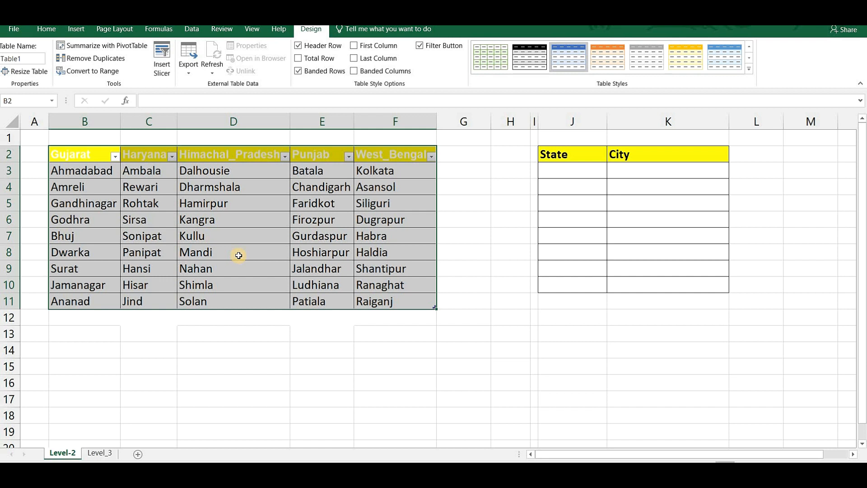
pyautogui.click(490, 62)
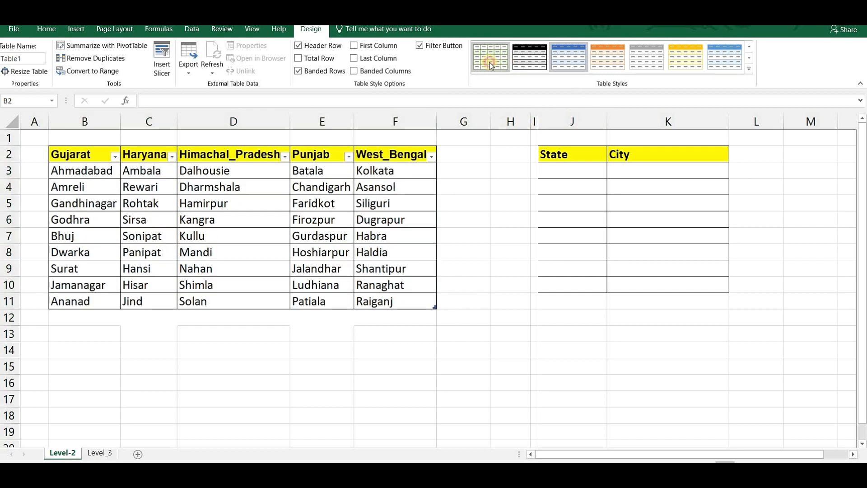
# Add list data validation to the State cells J3:J10 with the header row =$B$2:$F$2 as source.
pyautogui.click(457, 209)
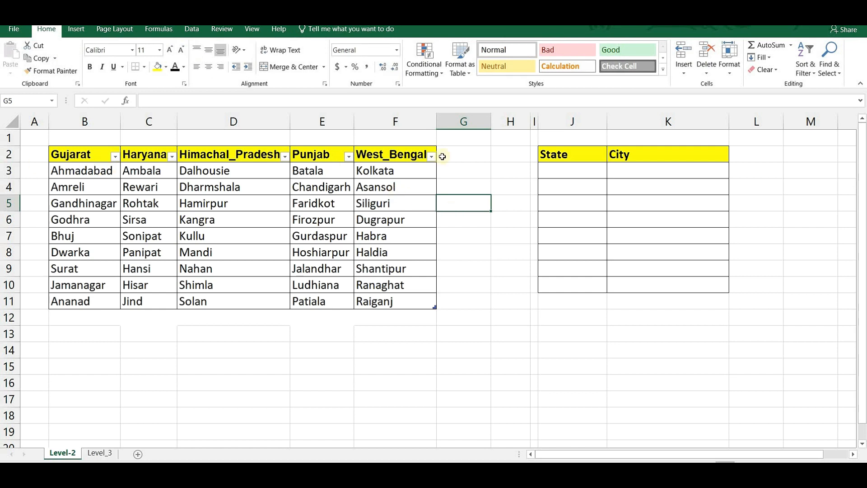
pyautogui.click(562, 173)
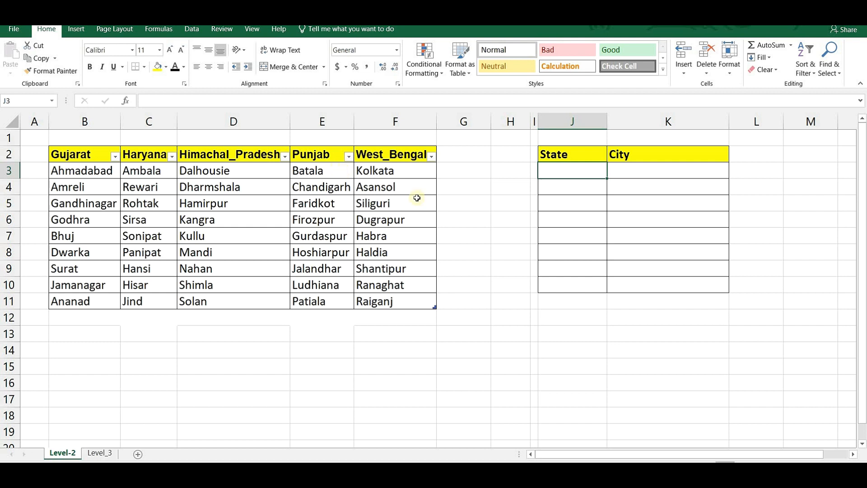
pyautogui.moveTo(583, 173)
pyautogui.mouseDown()
pyautogui.moveTo(574, 196)
pyautogui.moveTo(577, 287)
pyautogui.mouseUp()
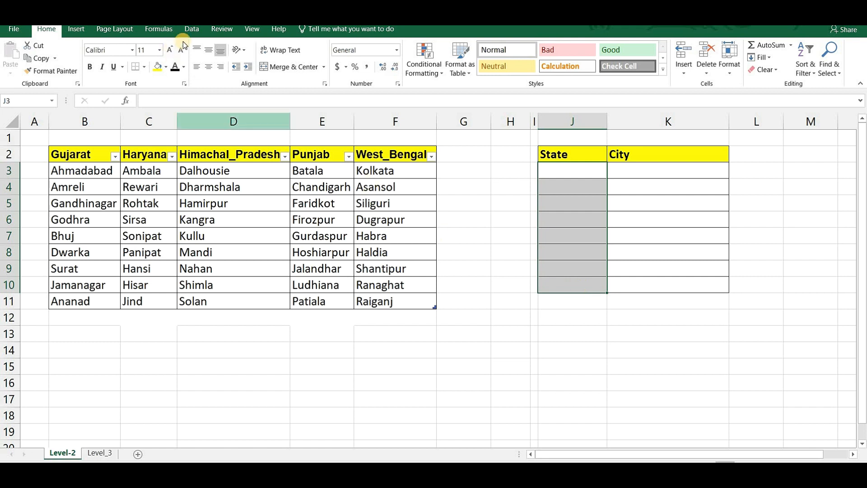
pyautogui.click(194, 29)
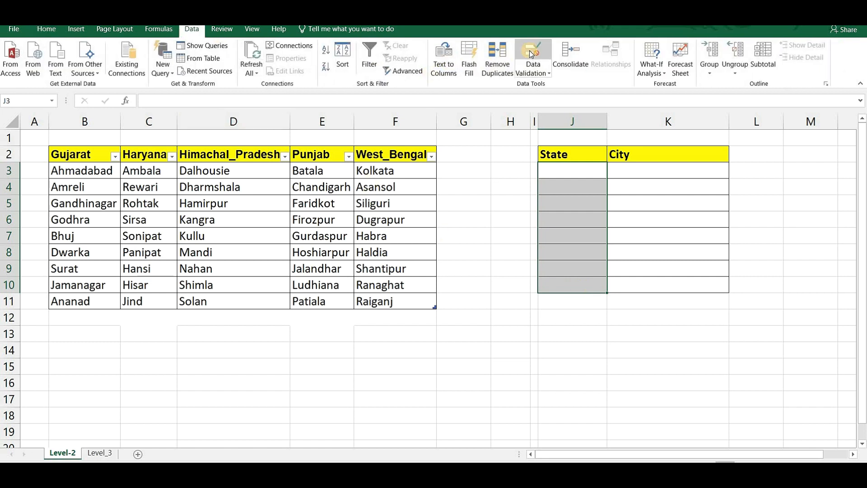
pyautogui.click(533, 53)
pyautogui.click(524, 305)
pyautogui.click(487, 339)
pyautogui.click(473, 353)
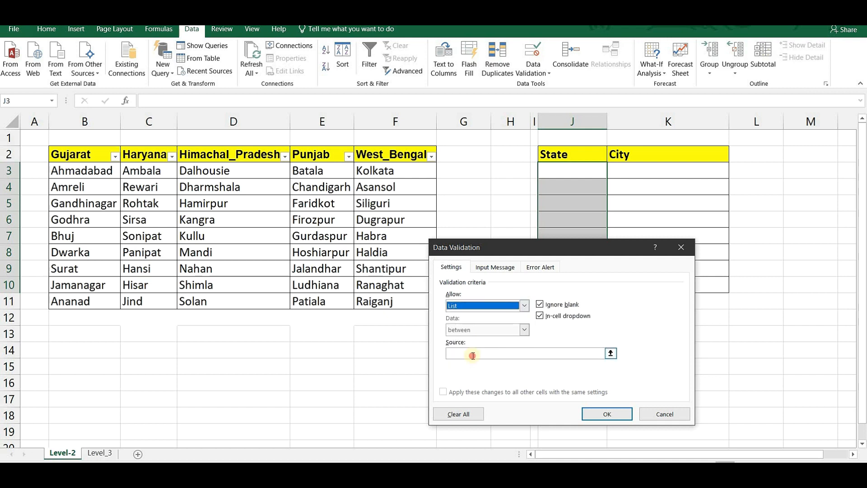
pyautogui.moveTo(79, 154); pyautogui.dragTo(390, 156)
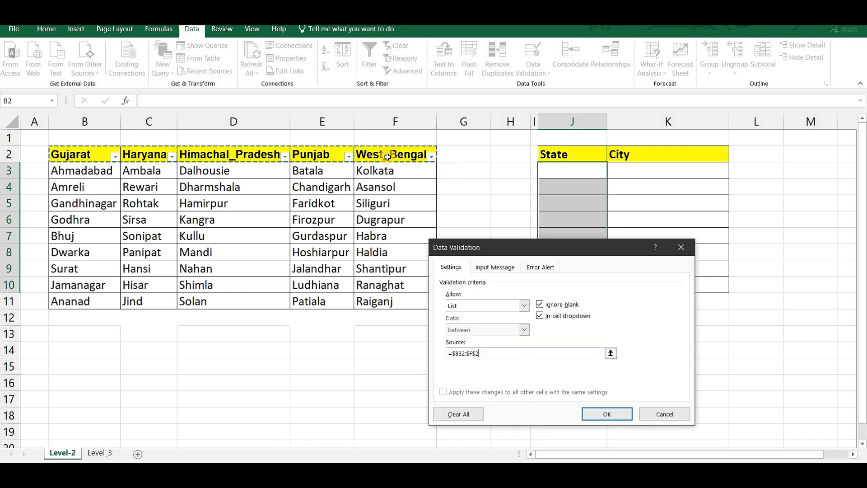
pyautogui.click(607, 414)
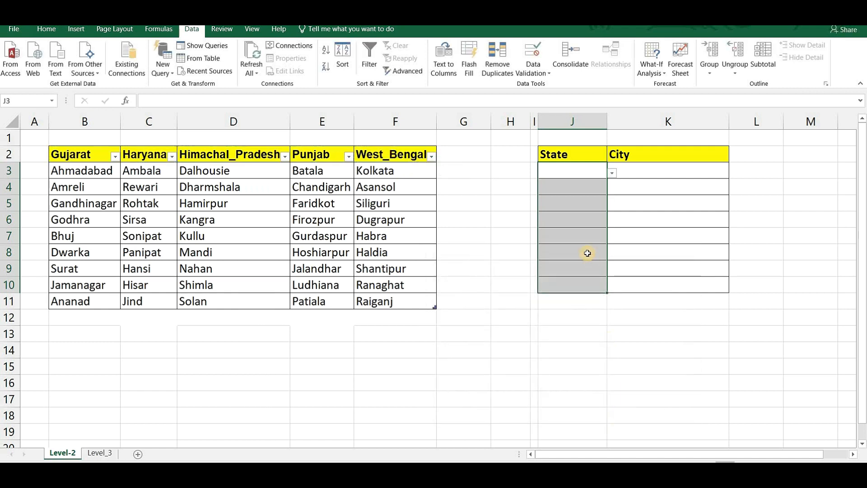
# Open the State drop-down in J3 to check its options, and close it without choosing one.
pyautogui.click(611, 177)
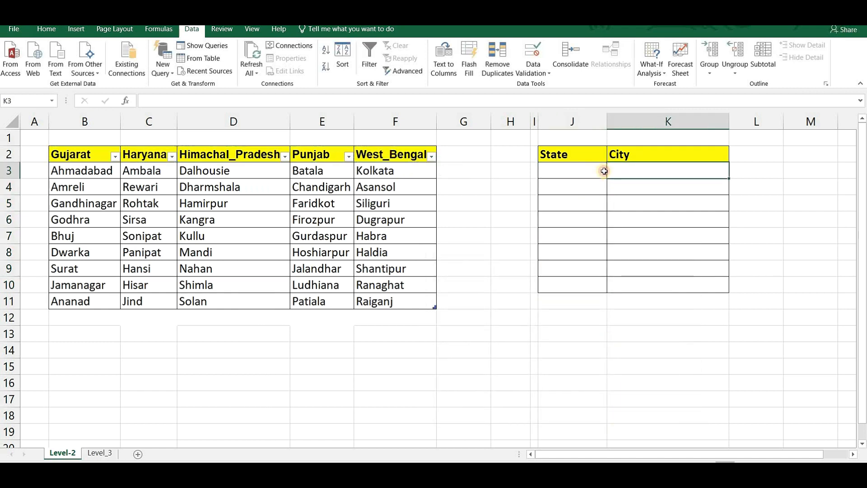
pyautogui.click(604, 170)
pyautogui.click(611, 174)
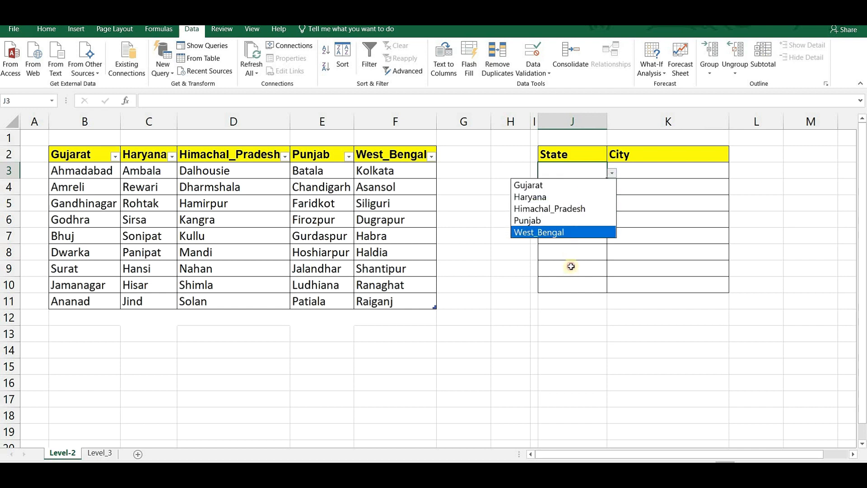
pyautogui.press('Escape')
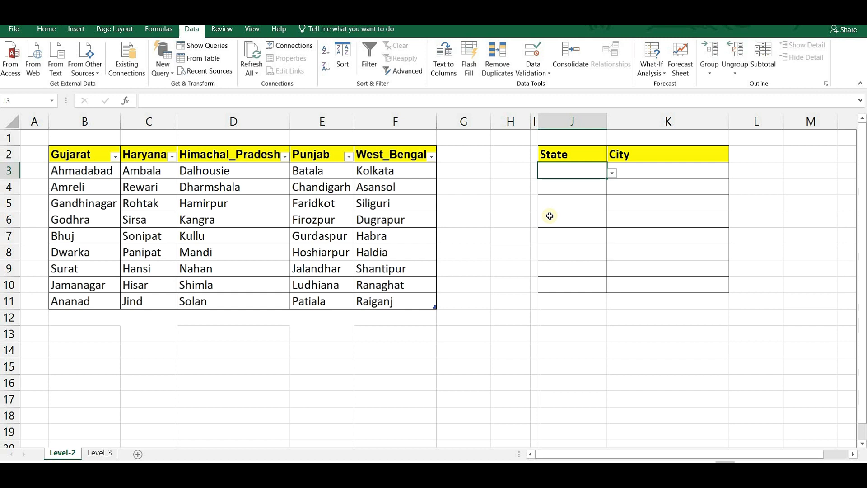
# Choose Haryana as the state in J3 from its drop-down list.
pyautogui.click(650, 170)
pyautogui.click(581, 168)
pyautogui.click(657, 171)
pyautogui.click(575, 173)
pyautogui.click(640, 172)
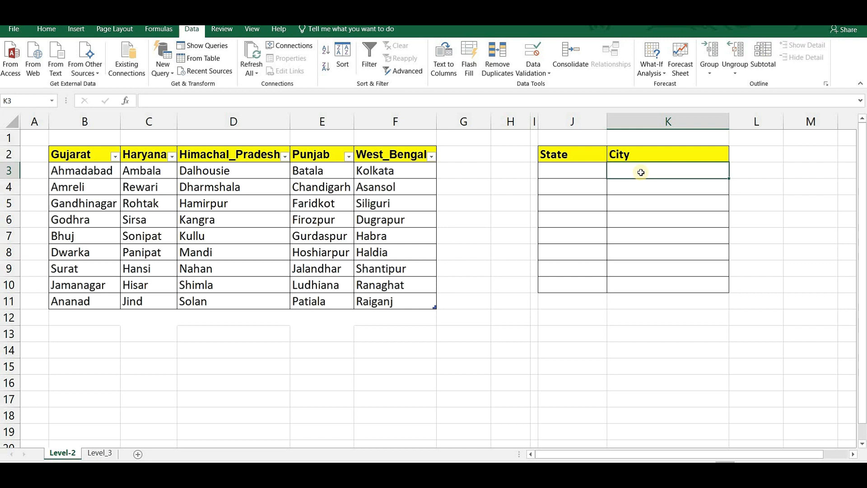
pyautogui.click(588, 199)
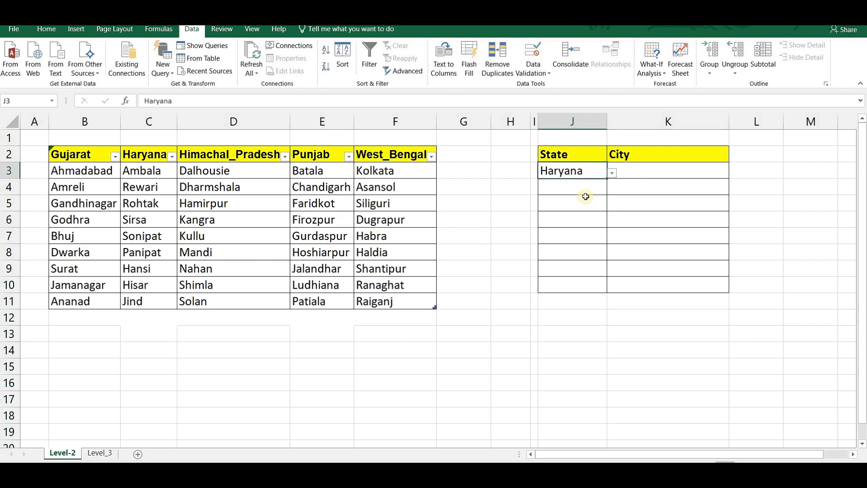
pyautogui.click(644, 173)
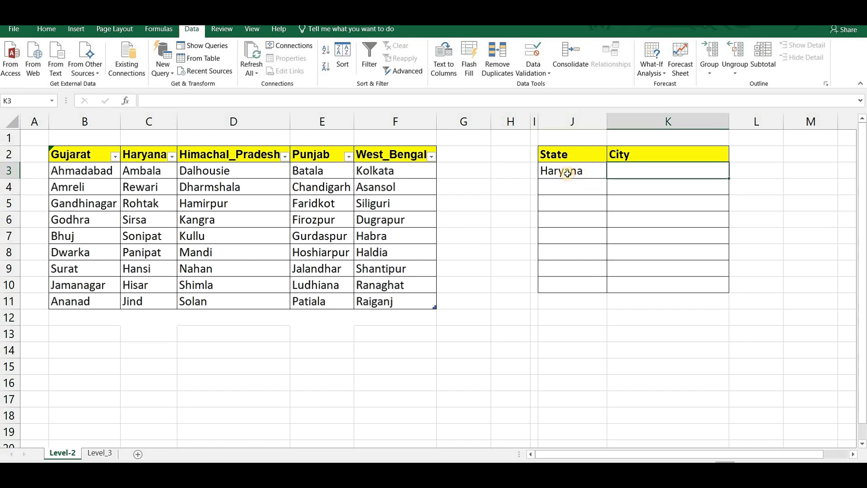
pyautogui.click(567, 173)
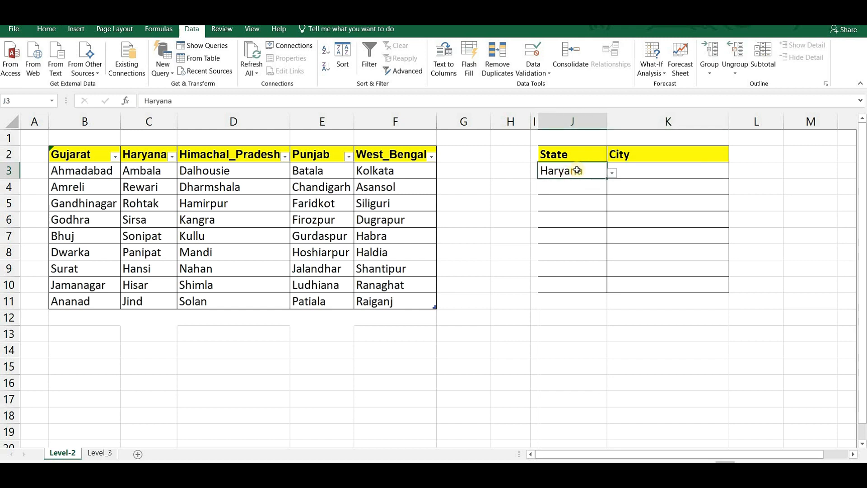
pyautogui.click(654, 174)
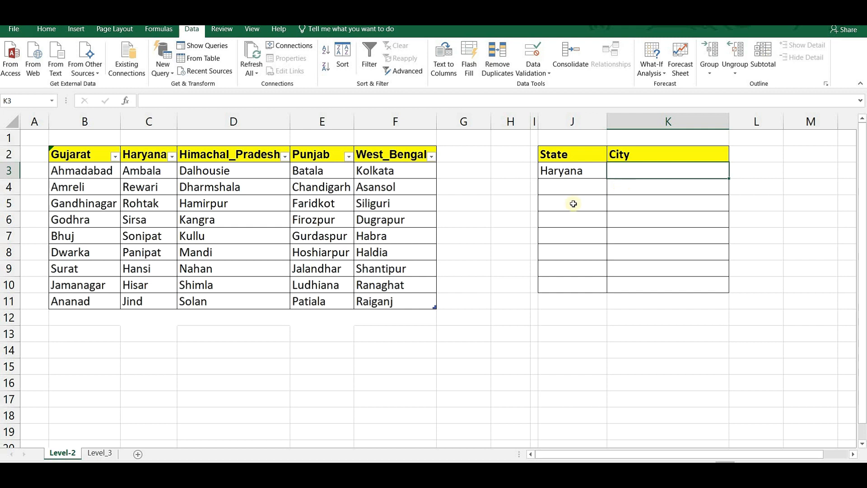
# Add list data validation to the City cell K3 with =indirect(j3) as source.
pyautogui.moveTo(71, 154); pyautogui.dragTo(427, 301)
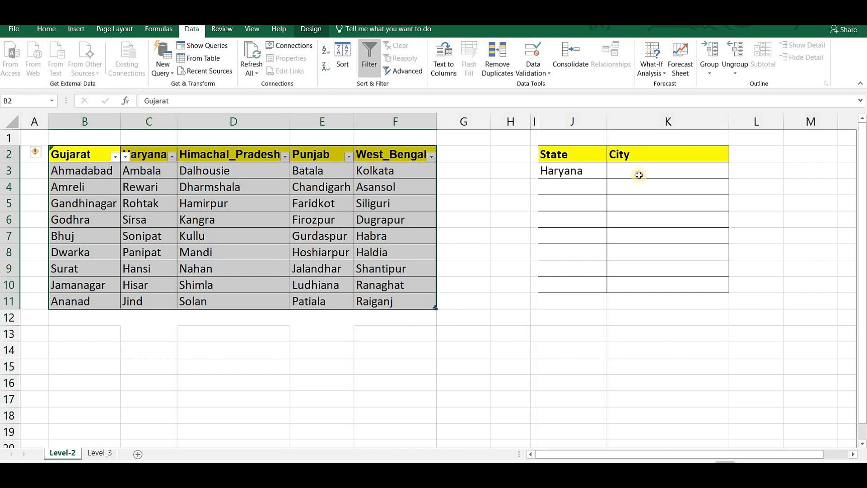
pyautogui.click(638, 172)
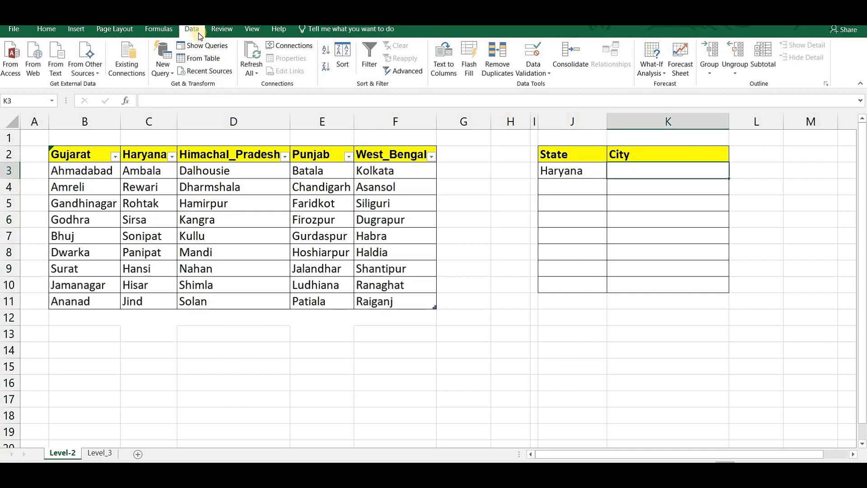
pyautogui.click(537, 49)
pyautogui.click(523, 305)
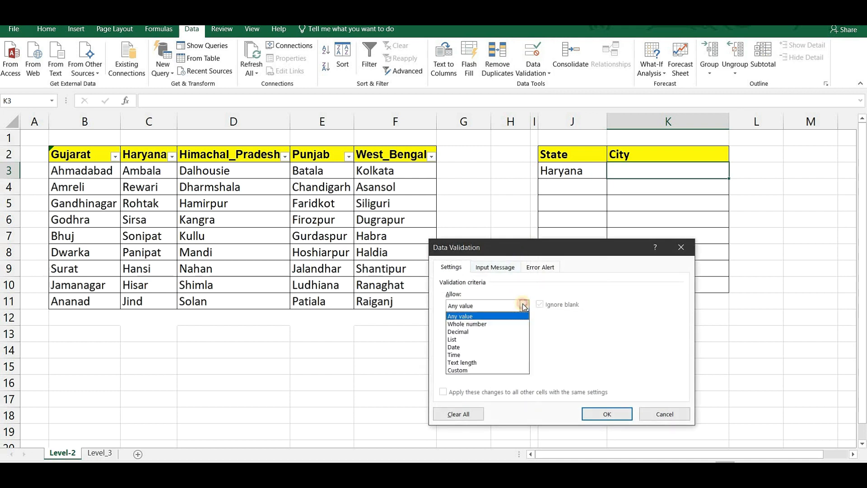
pyautogui.click(499, 339)
pyautogui.click(494, 354)
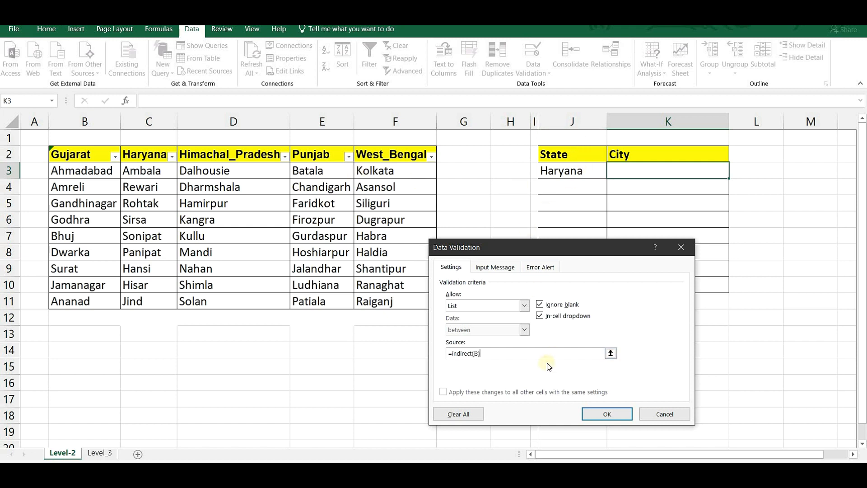
pyautogui.press('Return')
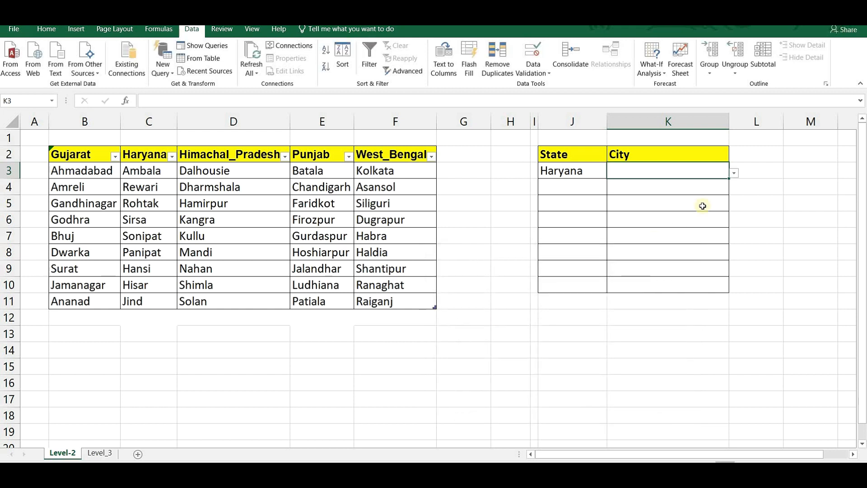
# Choose Ambala as the city in K3 and fill that cell down through K10.
pyautogui.click(734, 173)
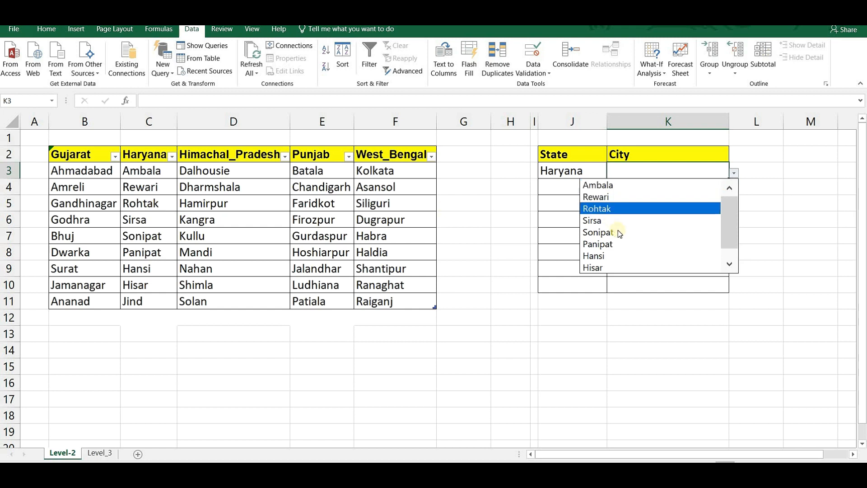
pyautogui.click(621, 185)
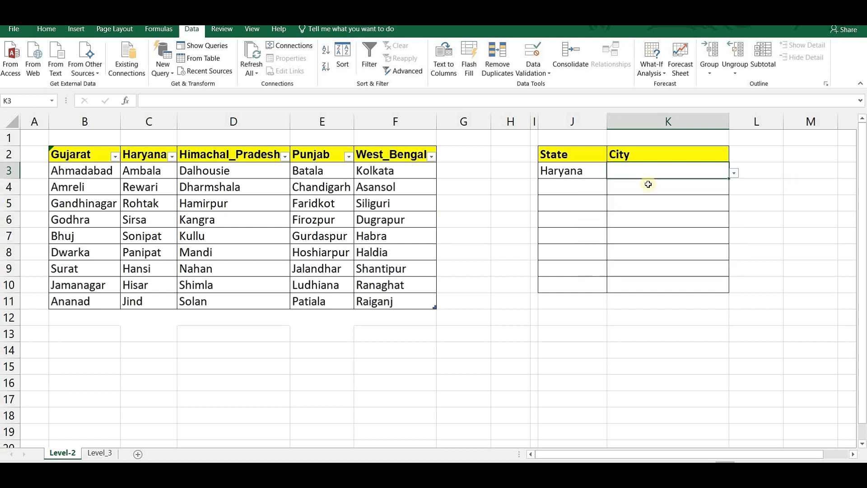
pyautogui.click(580, 176)
pyautogui.click(695, 175)
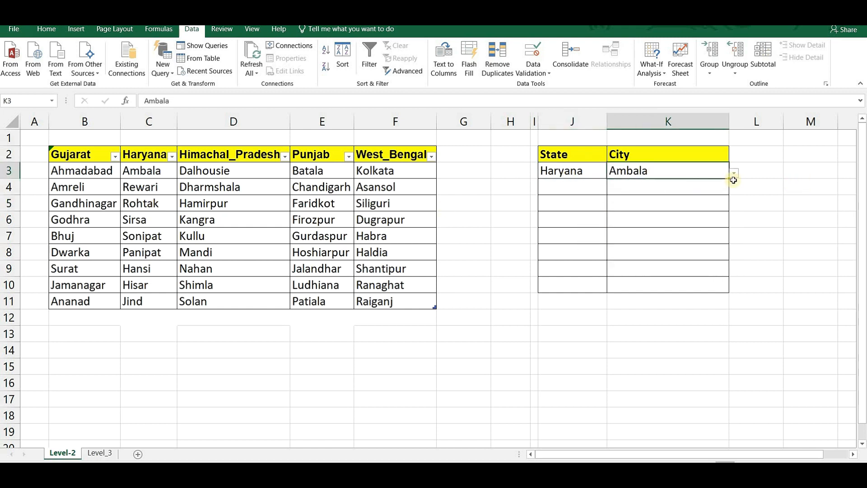
pyautogui.moveTo(729, 180); pyautogui.dragTo(727, 287)
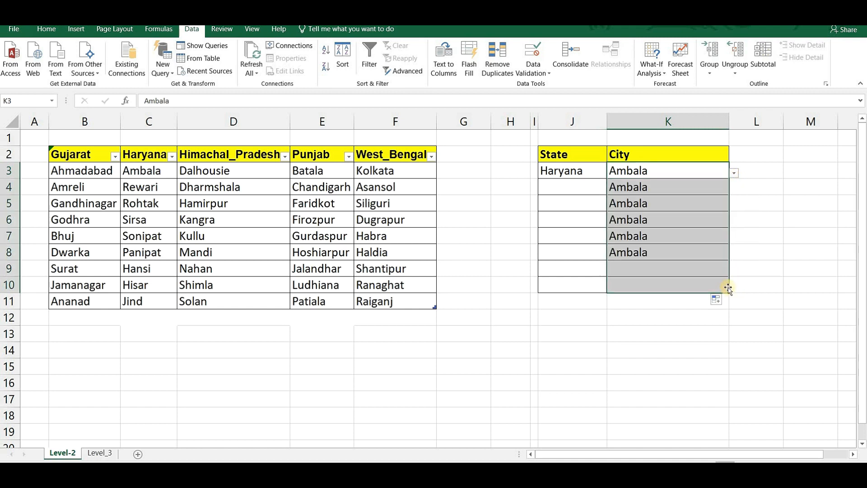
# Fill row 4 with state Himachal_Pradesh and city Kangra from the dependent lists.
pyautogui.click(582, 194)
pyautogui.click(610, 190)
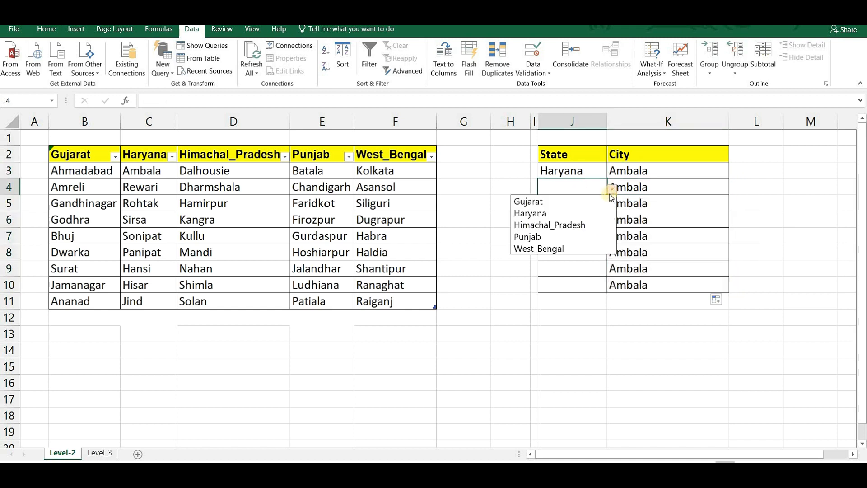
pyautogui.click(595, 224)
pyautogui.click(660, 193)
pyautogui.click(734, 190)
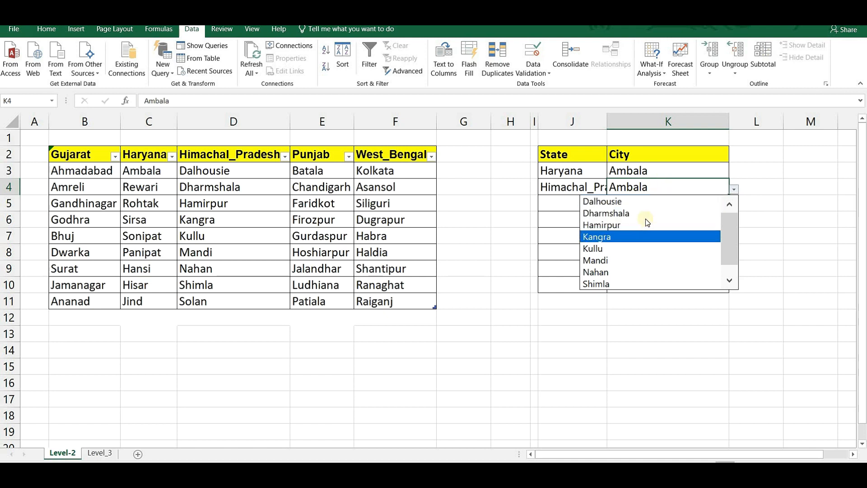
pyautogui.click(642, 236)
# Clear the copied city values from K5:K10, keeping their drop-down lists.
pyautogui.click(678, 204)
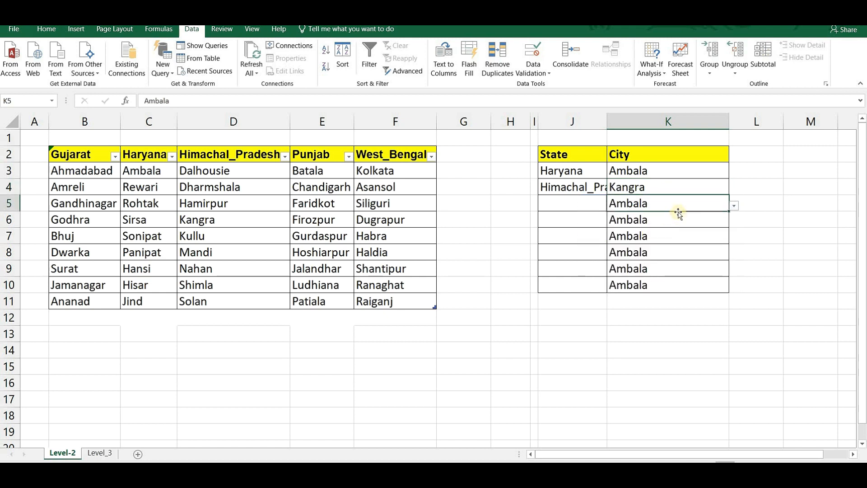
pyautogui.moveTo(673, 205); pyautogui.dragTo(672, 280)
pyautogui.press('Delete')
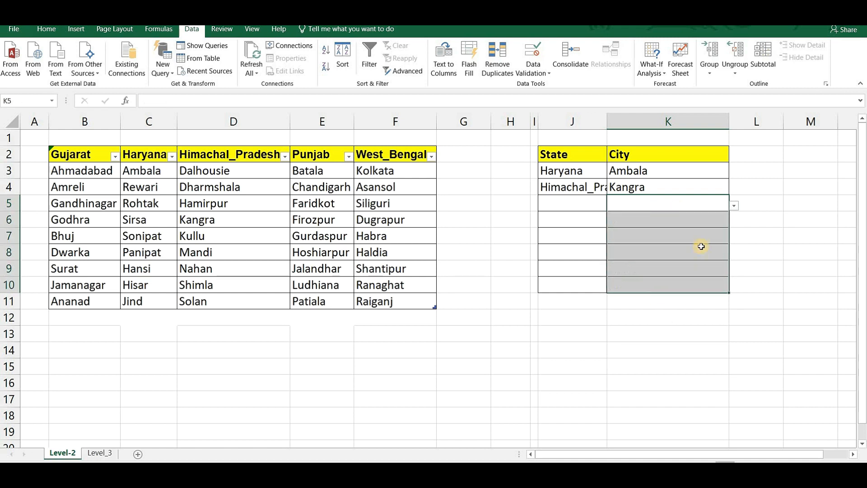
# Fill row 5 with state West_Bengal and city Siliguri from the dependent lists.
pyautogui.click(591, 203)
pyautogui.click(611, 206)
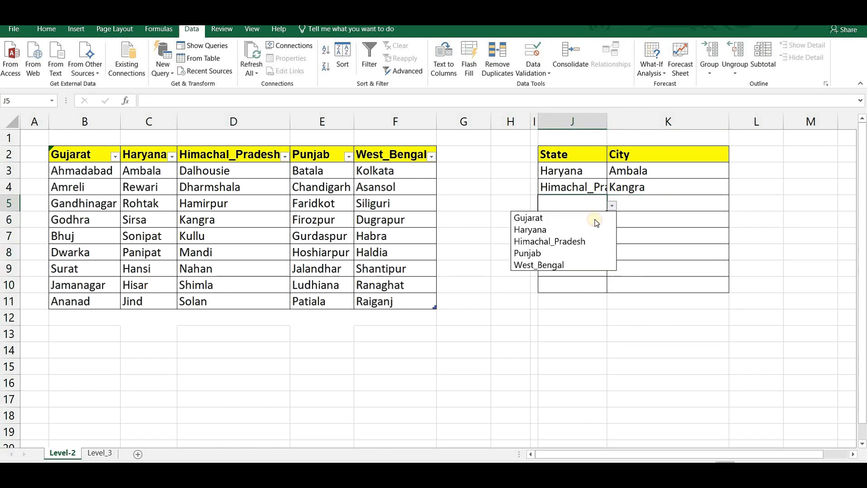
pyautogui.click(582, 265)
pyautogui.click(656, 215)
pyautogui.click(660, 203)
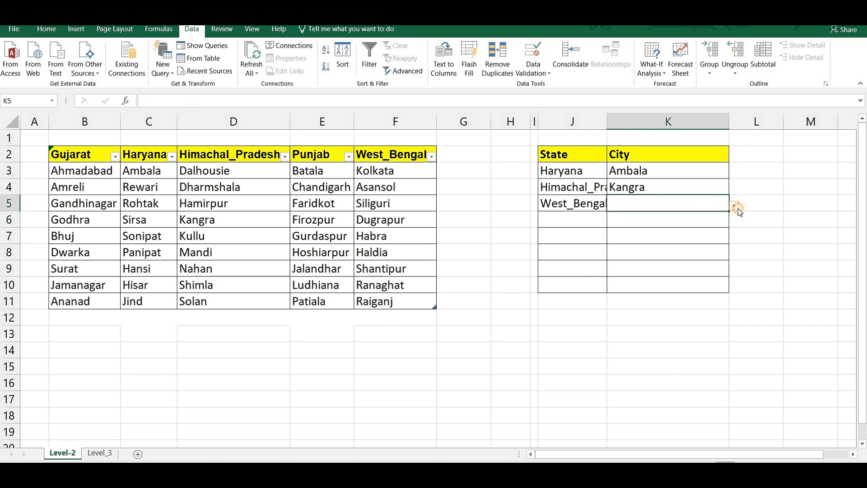
pyautogui.click(735, 206)
pyautogui.click(665, 241)
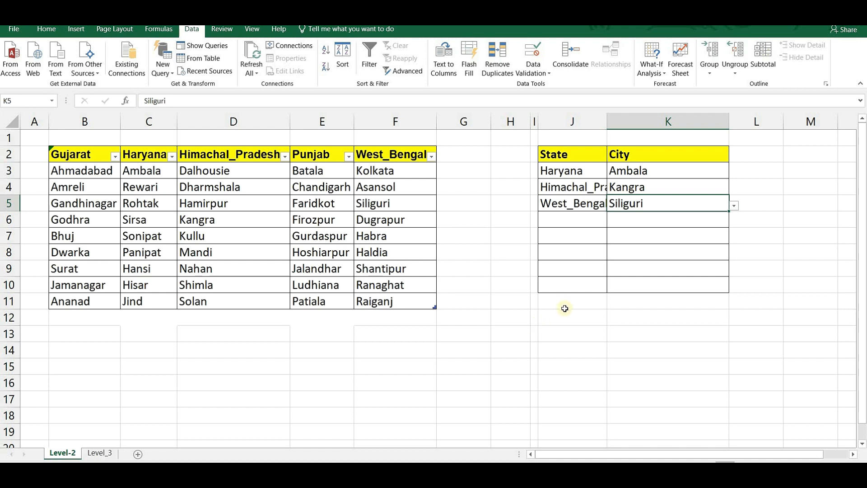
# On the Level_3 sheet, add a list validation to State cell B18 with source =$B$2:$D$2.
pyautogui.click(99, 453)
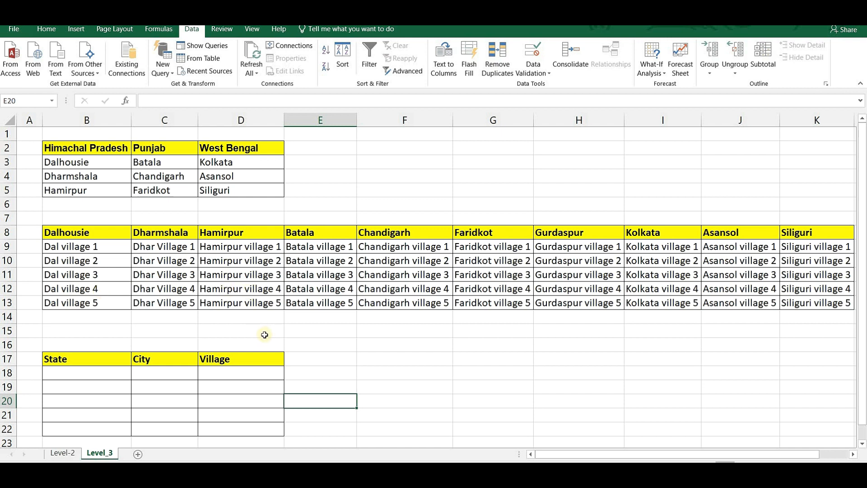
pyautogui.click(99, 367)
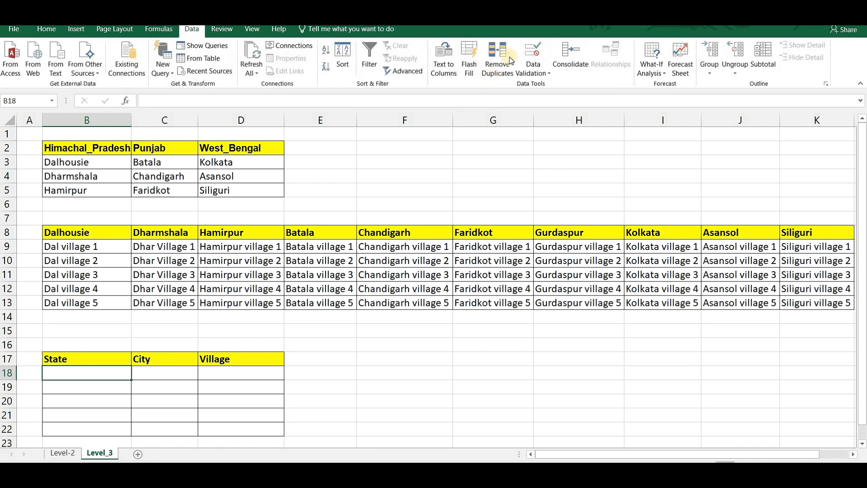
pyautogui.click(532, 51)
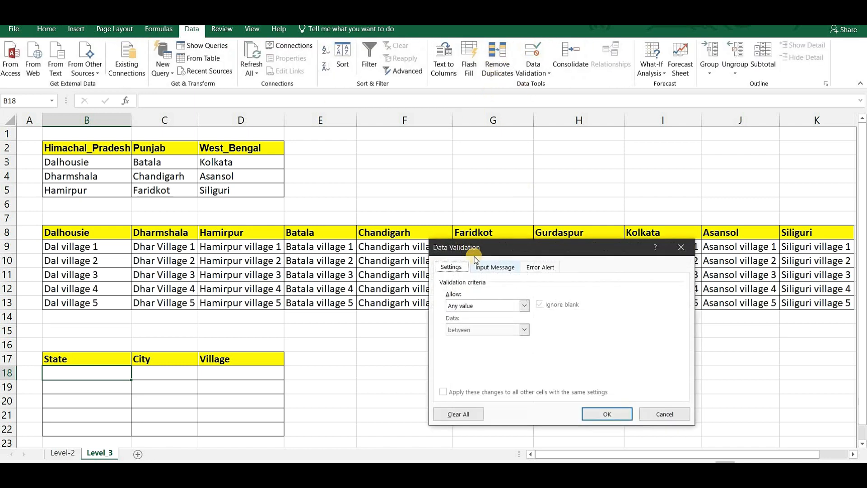
pyautogui.click(523, 306)
pyautogui.click(480, 339)
pyautogui.click(507, 351)
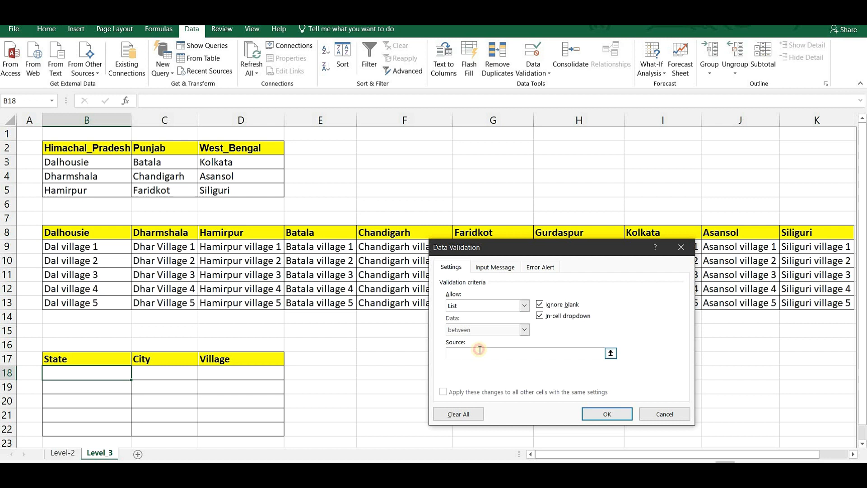
pyautogui.moveTo(123, 147); pyautogui.dragTo(228, 148)
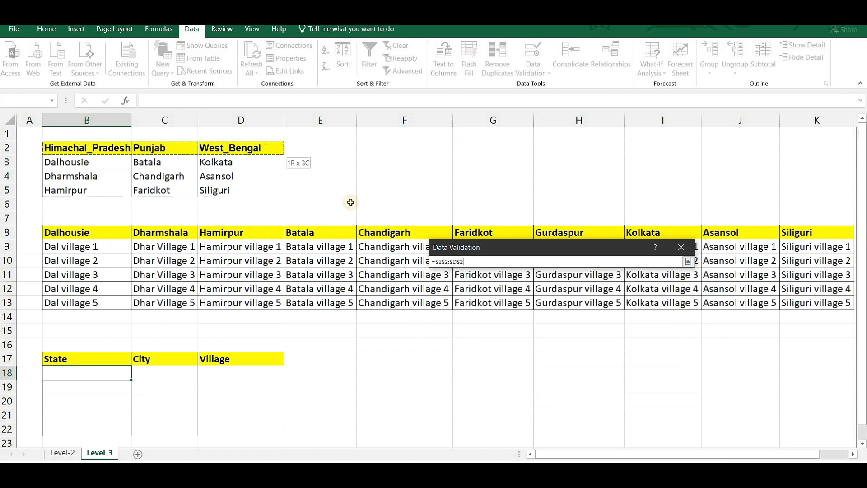
pyautogui.click(591, 413)
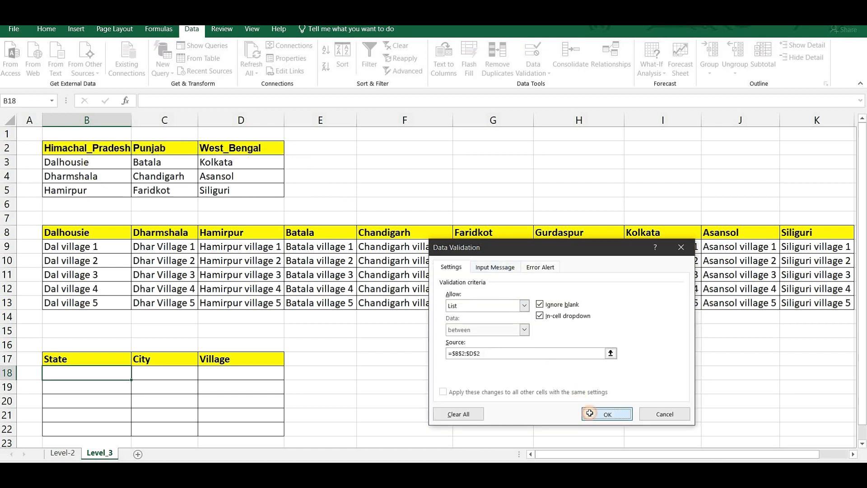
# Test the State list in B18 by choosing West_Bengal, and clear the cell again.
pyautogui.click(136, 375)
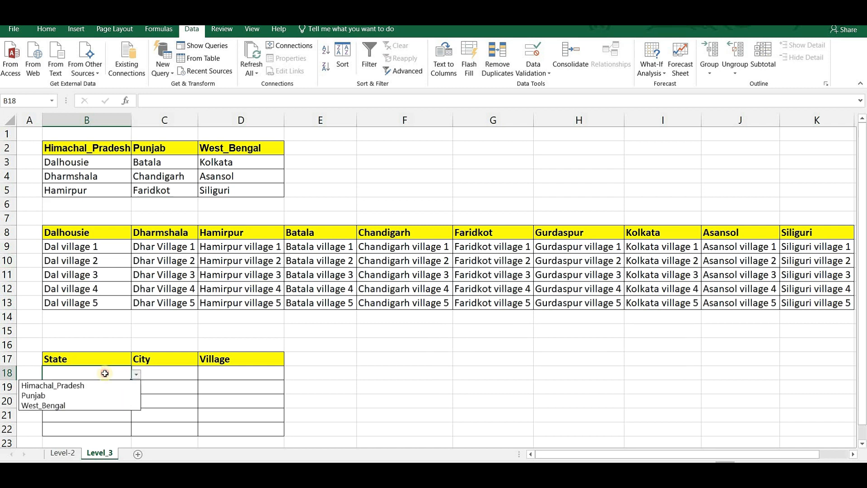
pyautogui.click(81, 405)
pyautogui.press('Delete')
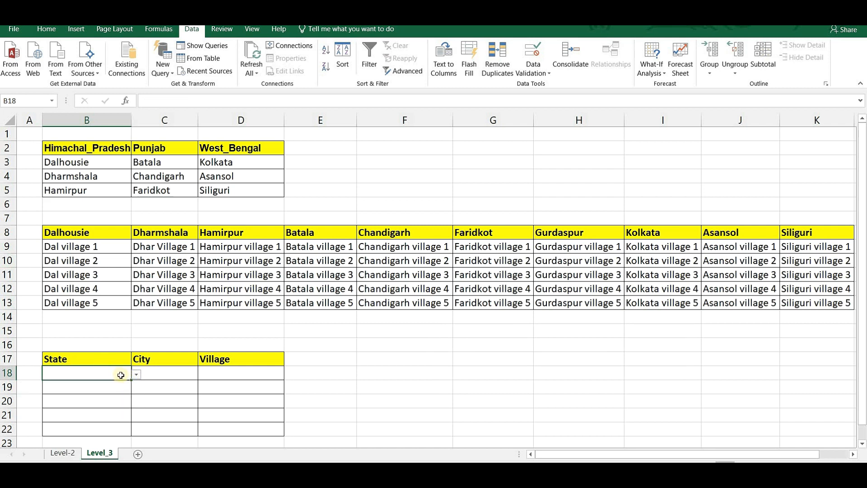
# Copy the State drop-down from B18 down through B22 and check the list in B19.
pyautogui.moveTo(133, 381); pyautogui.dragTo(129, 431)
pyautogui.click(122, 387)
pyautogui.click(136, 388)
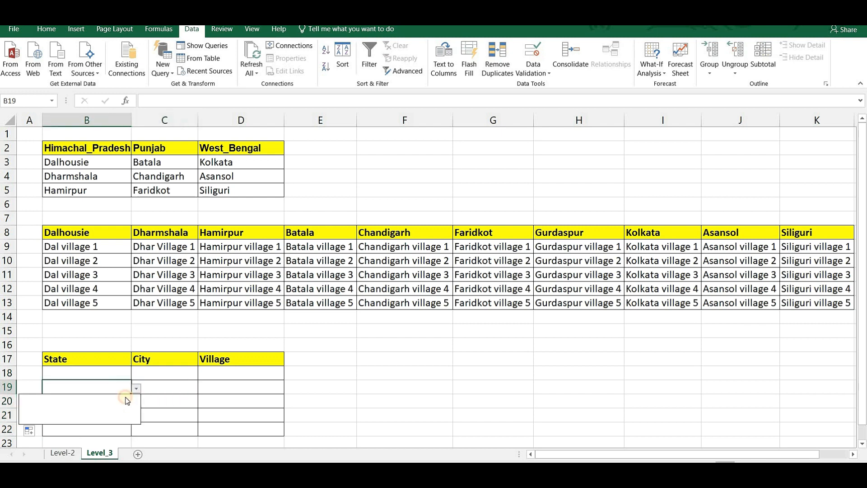
pyautogui.click(105, 429)
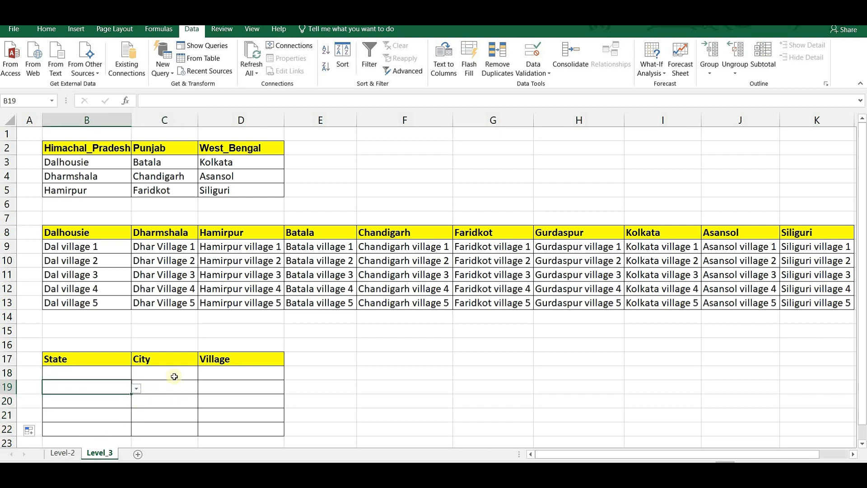
# Choose Punjab as the state in B18 from its drop-down list.
pyautogui.click(174, 376)
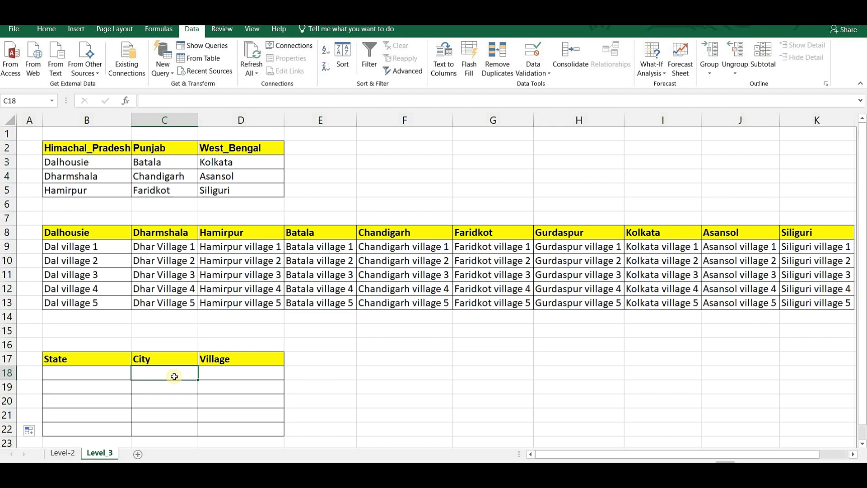
pyautogui.click(112, 373)
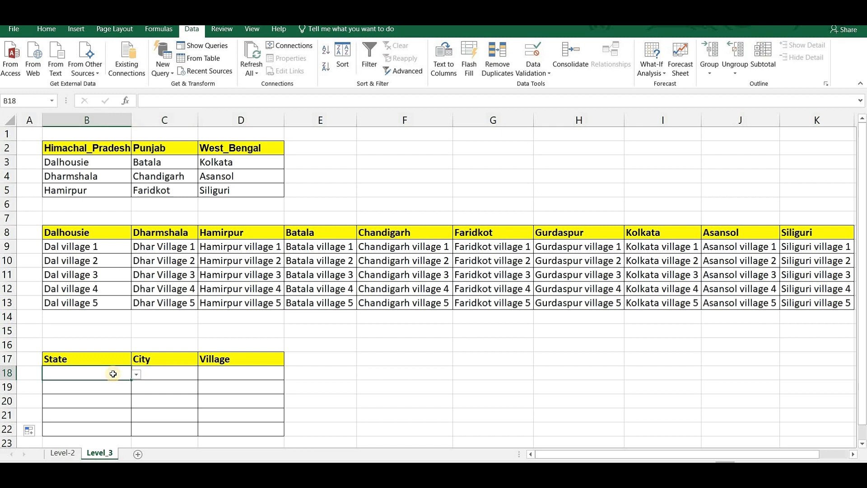
pyautogui.click(136, 374)
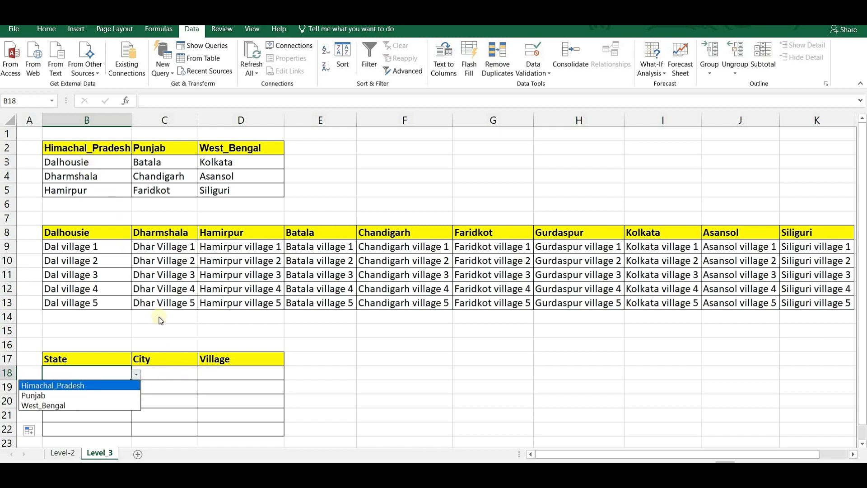
pyautogui.press('Escape')
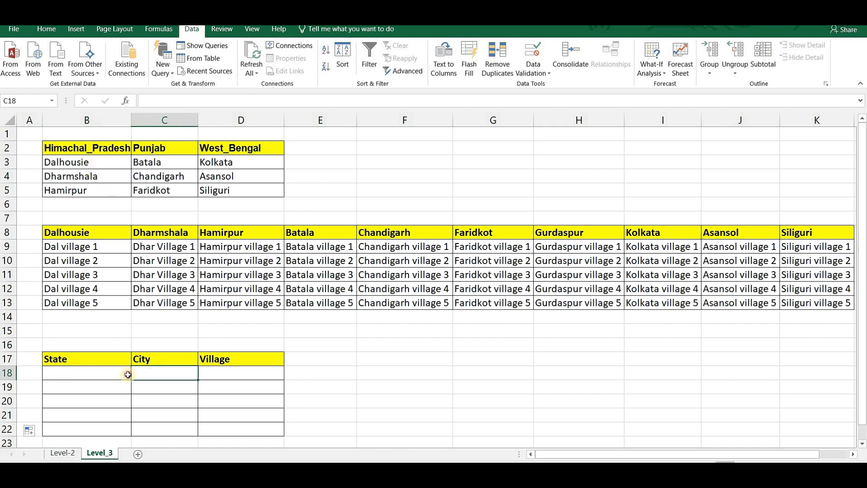
pyautogui.click(136, 374)
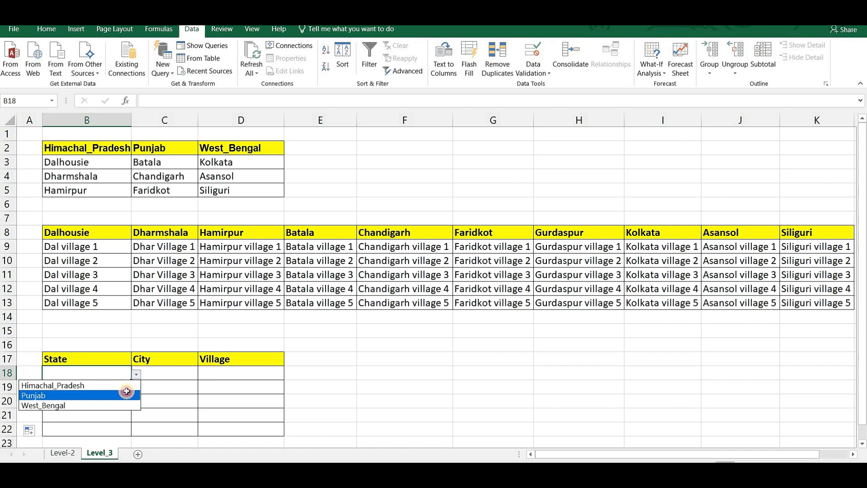
pyautogui.click(121, 396)
pyautogui.click(175, 371)
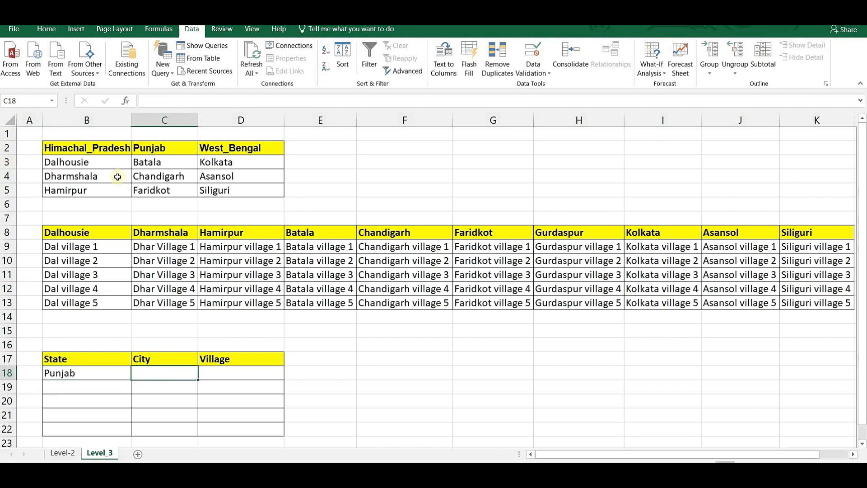
# Create named ranges from the state and city table B2:D5, using only the top row as names.
pyautogui.moveTo(65, 147); pyautogui.dragTo(231, 189)
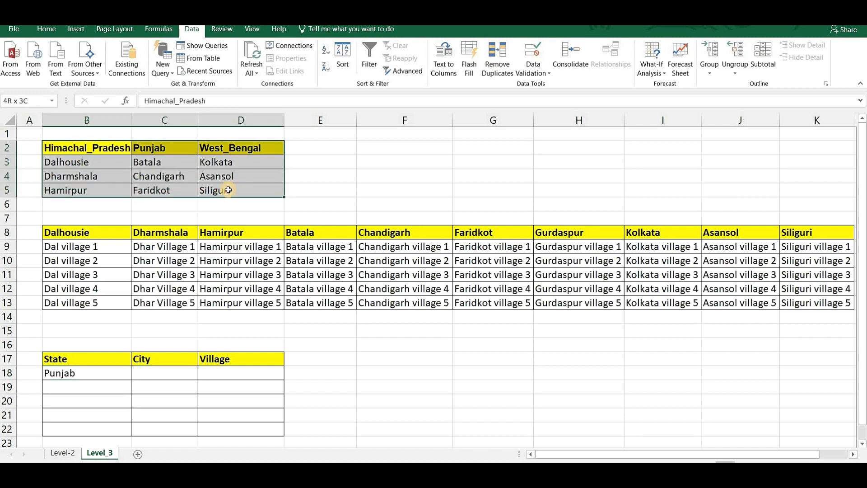
pyautogui.click(154, 30)
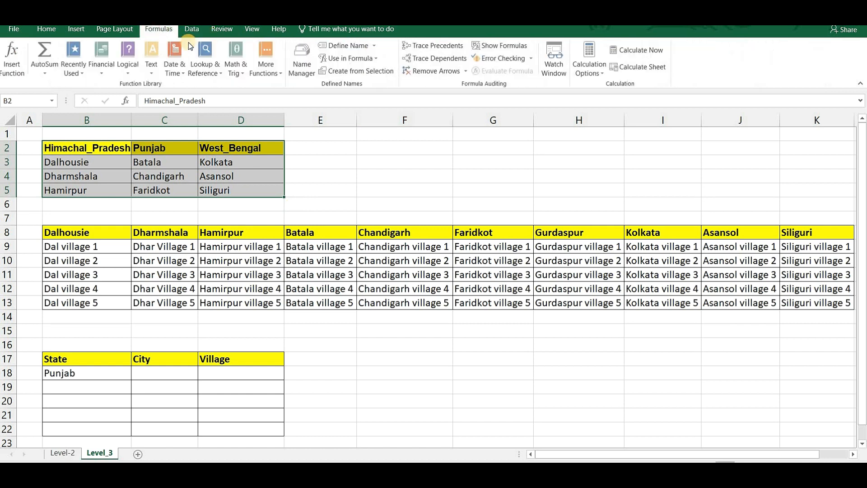
pyautogui.click(366, 72)
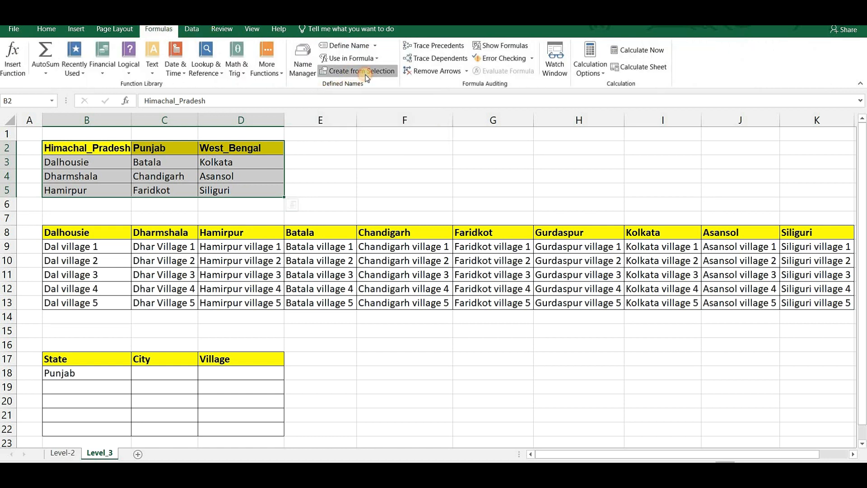
pyautogui.click(508, 330)
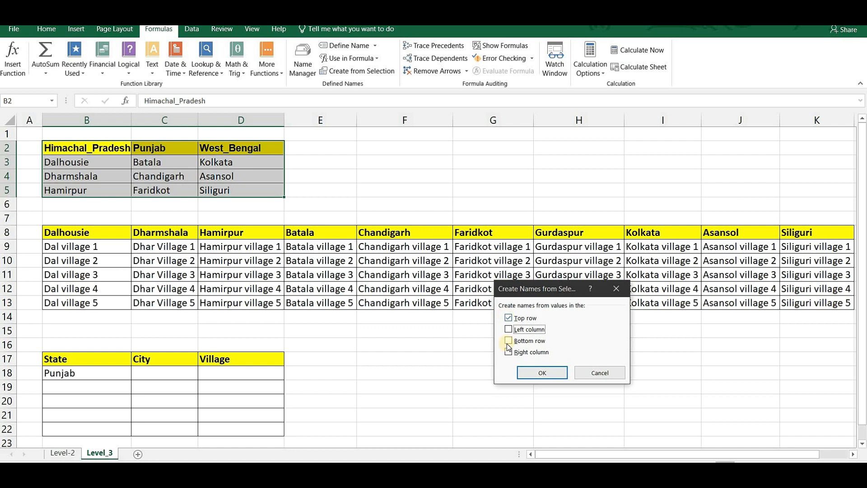
pyautogui.click(528, 371)
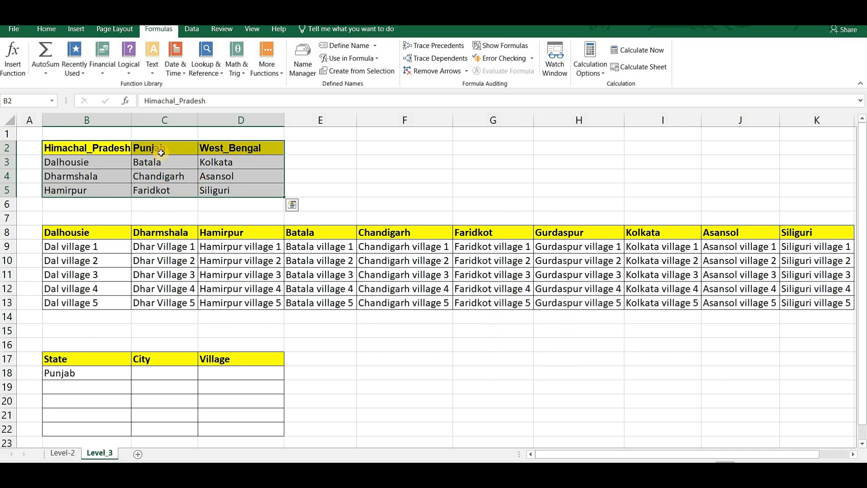
# Review the workbook's defined names and go to the West_Bengal and Punjab ranges to check which cells they cover.
pyautogui.click(228, 189)
pyautogui.click(51, 101)
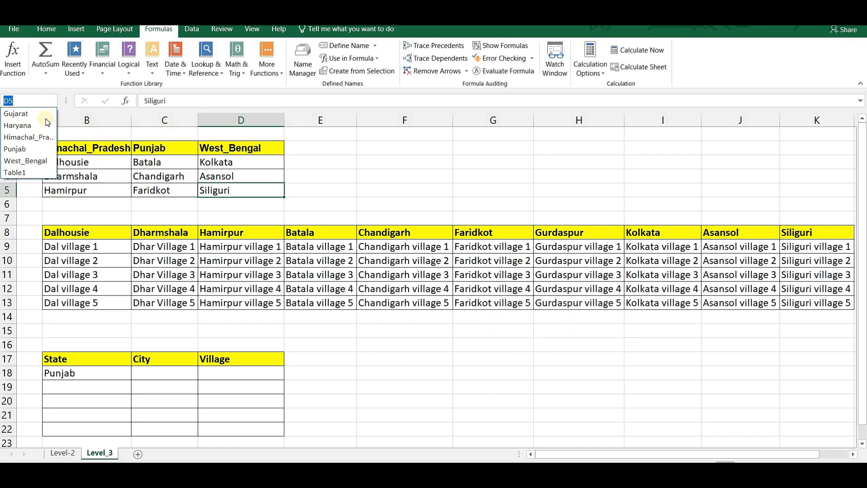
pyautogui.press('Escape')
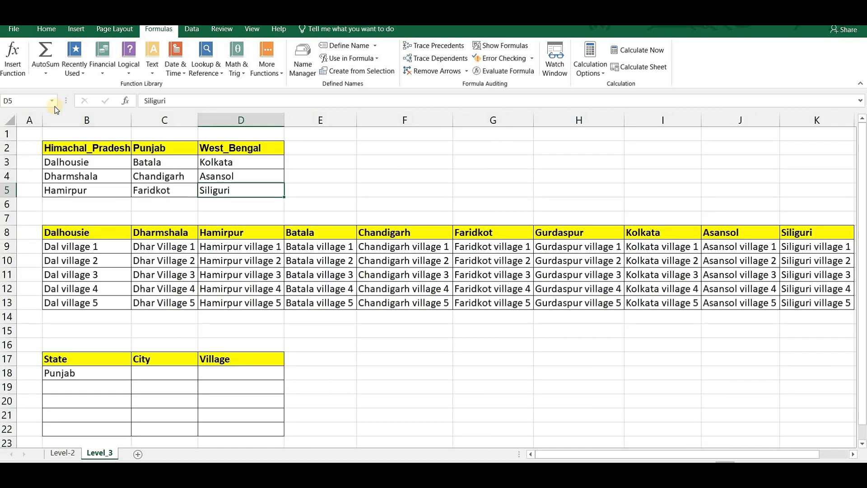
pyautogui.click(52, 101)
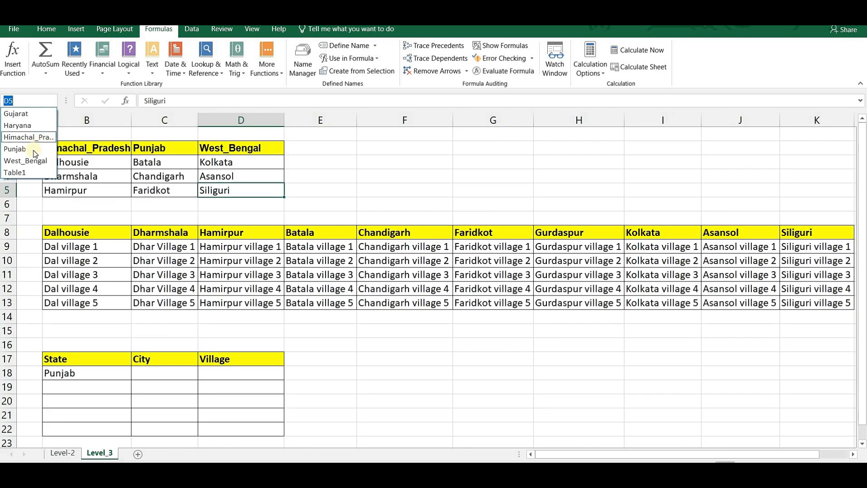
pyautogui.click(30, 160)
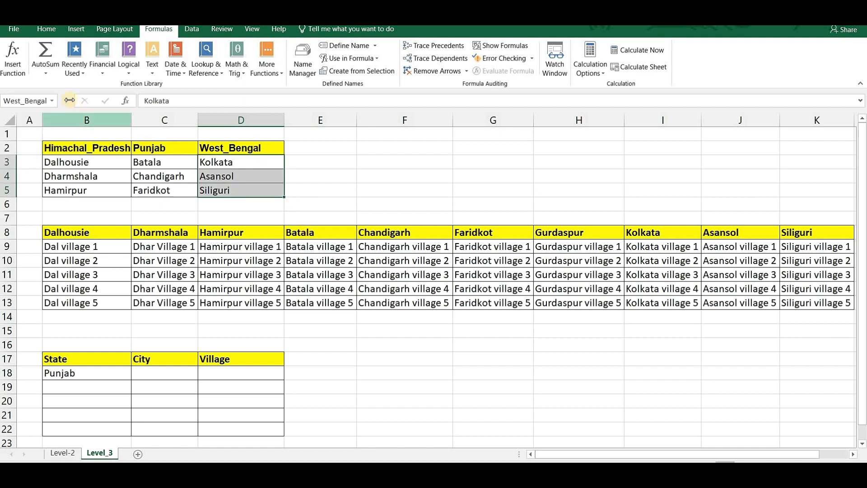
pyautogui.click(52, 100)
pyautogui.click(30, 148)
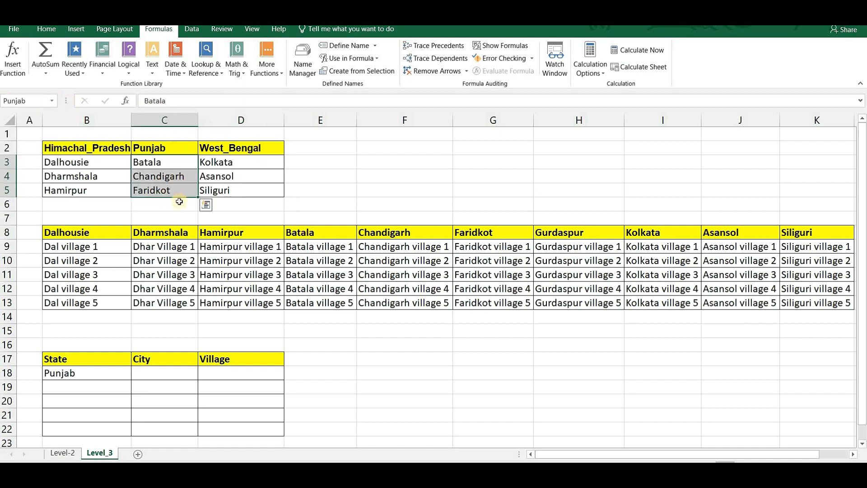
pyautogui.click(373, 202)
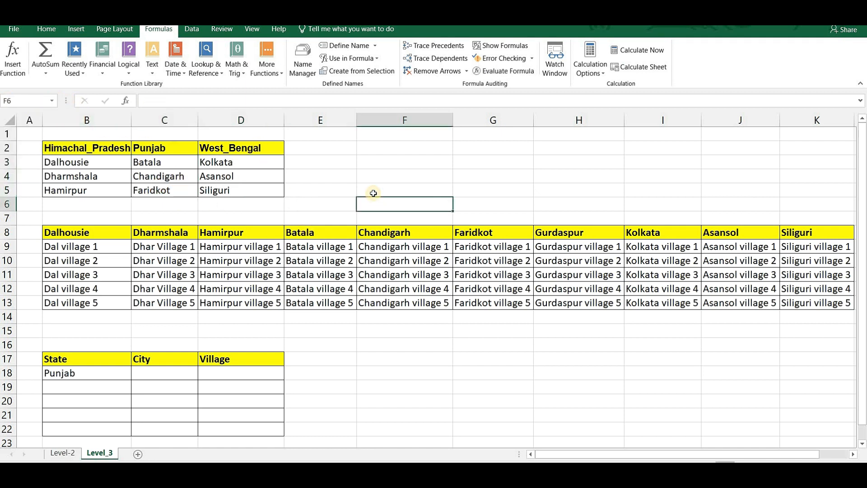
# Add a list validation to City cell C18 with source =indirect(b18).
pyautogui.click(169, 375)
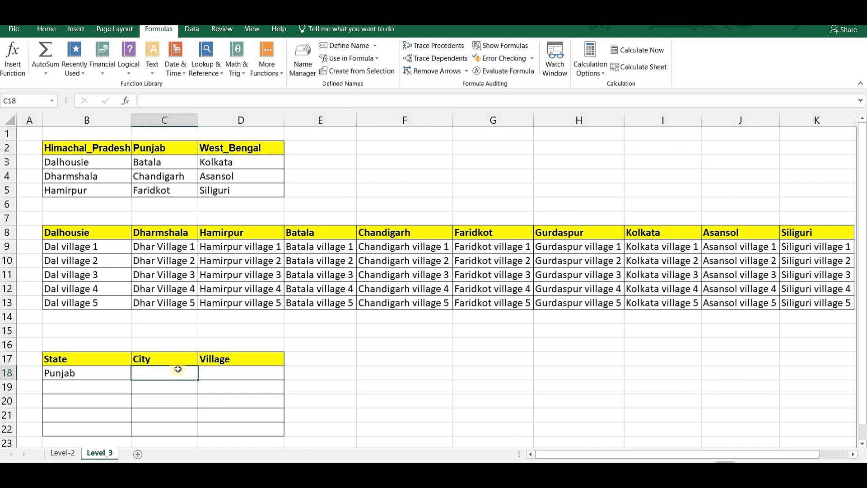
pyautogui.click(194, 30)
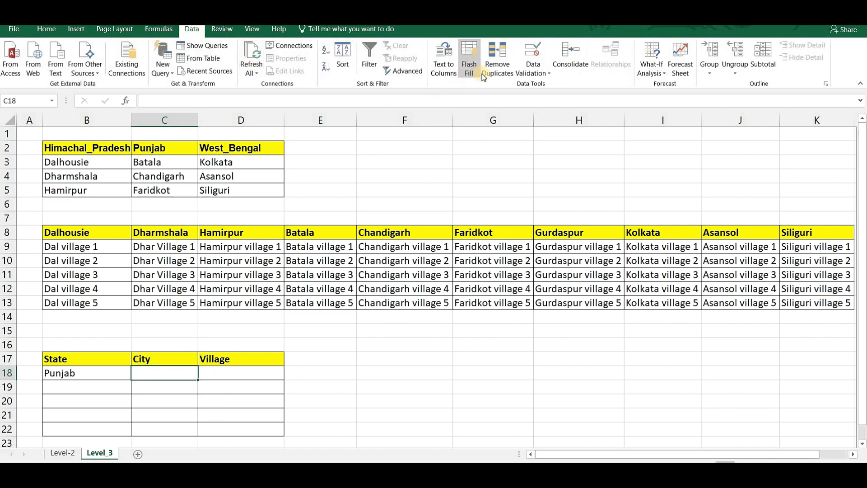
pyautogui.click(536, 53)
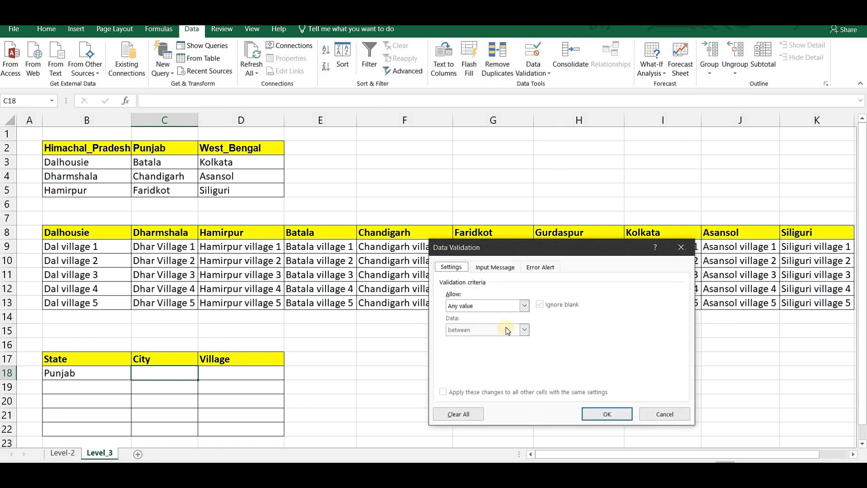
pyautogui.click(524, 306)
pyautogui.click(506, 340)
pyautogui.click(465, 353)
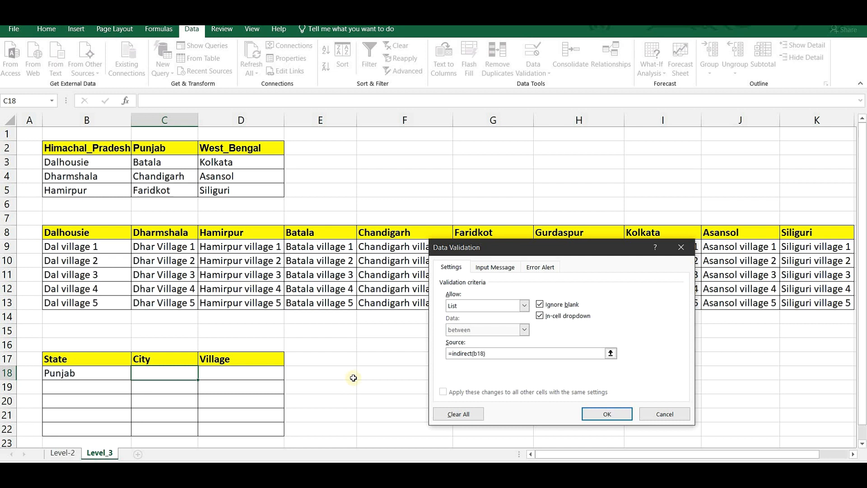
pyautogui.press('Return')
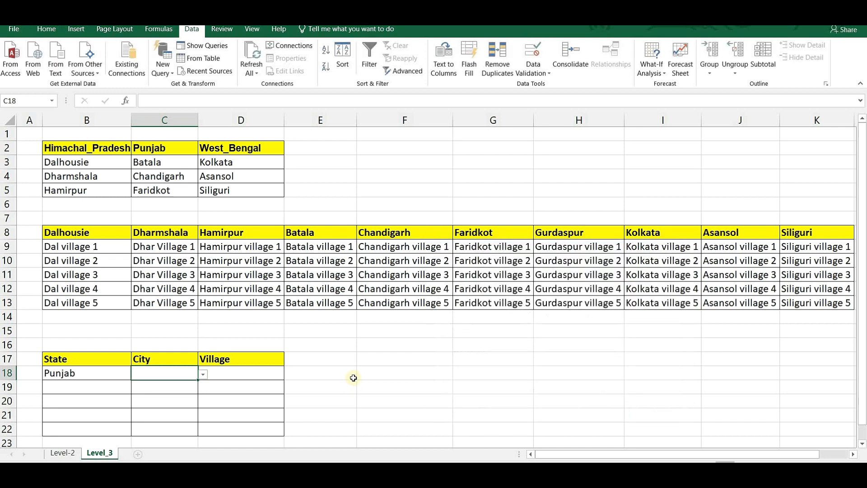
# Check which cities the list in C18 offers for Punjab.
pyautogui.click(204, 375)
pyautogui.click(118, 370)
pyautogui.click(203, 374)
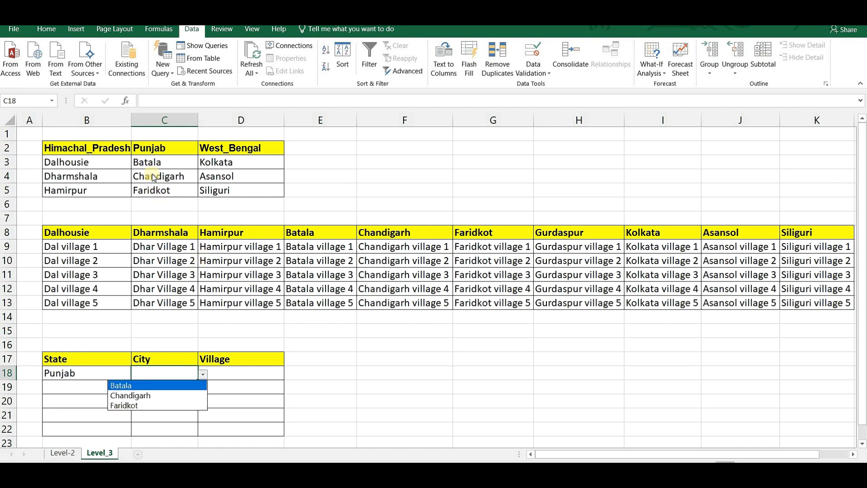
# Change the state in B18 to West_Bengal using its drop-down list.
pyautogui.click(108, 373)
pyautogui.click(120, 373)
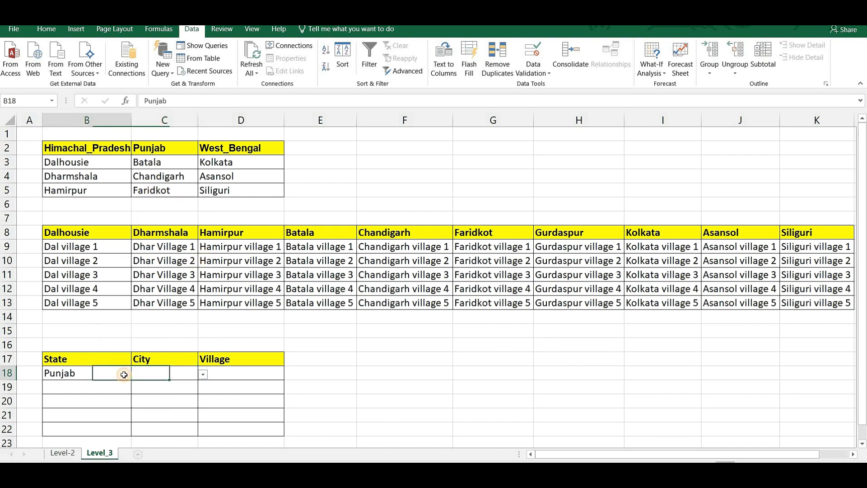
pyautogui.click(136, 374)
pyautogui.click(116, 404)
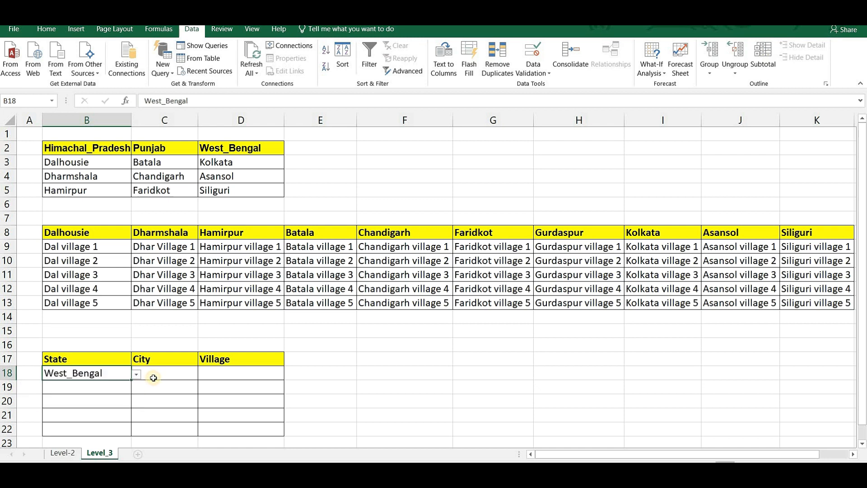
# Set the city in C18 to Kolkata using its drop-down list.
pyautogui.click(153, 373)
pyautogui.click(203, 374)
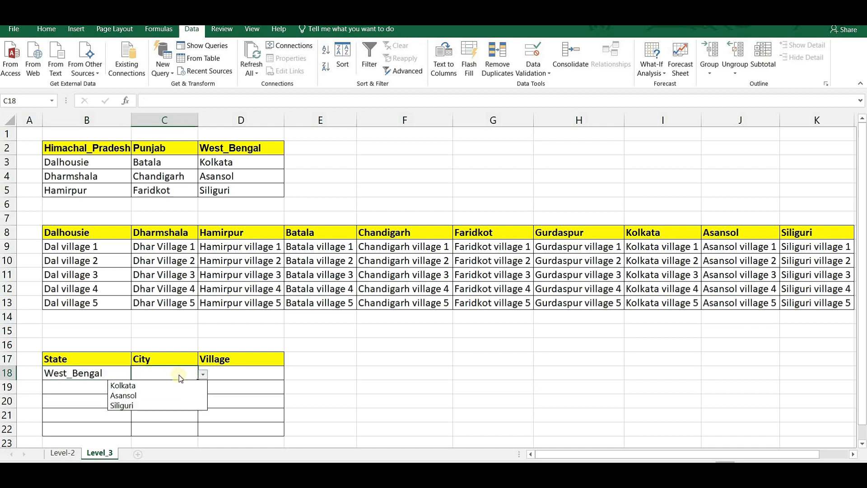
pyautogui.click(167, 389)
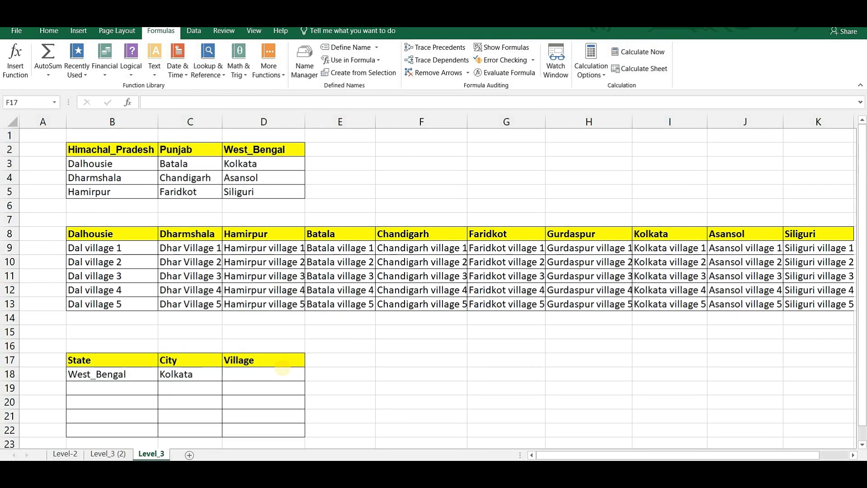
# Narrow column A and create named ranges from the village table B8:K13, using only its top row for the names.
pyautogui.scroll(-1, 266, 337)
pyautogui.click(264, 334)
pyautogui.click(166, 332)
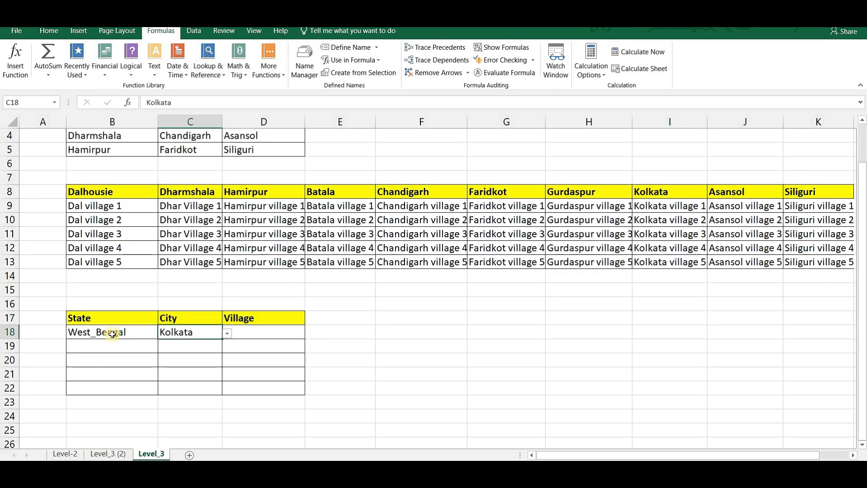
pyautogui.click(275, 333)
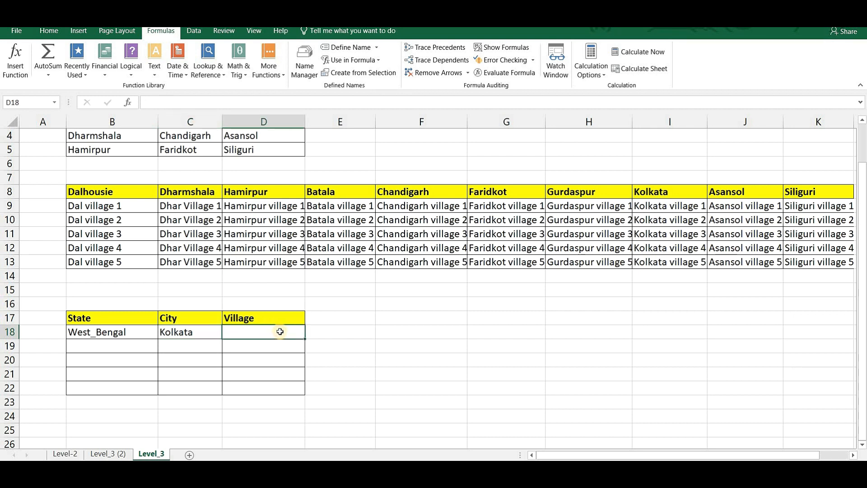
pyautogui.moveTo(92, 191); pyautogui.dragTo(807, 262)
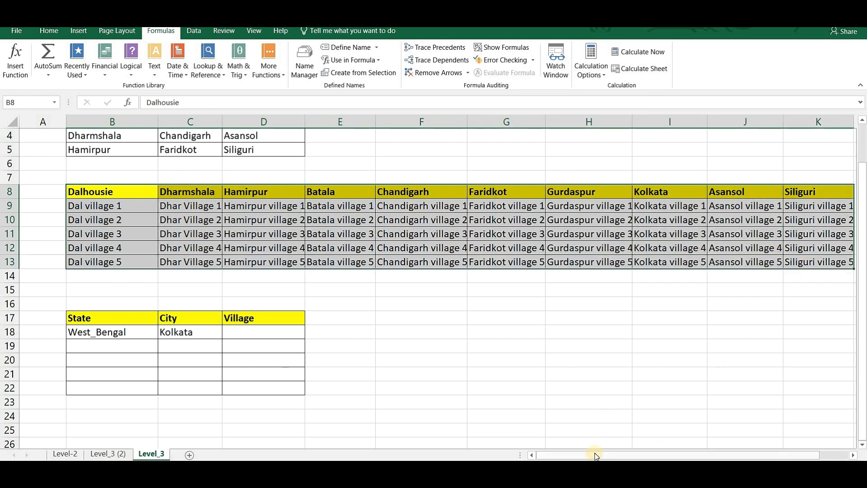
pyautogui.moveTo(66, 117); pyautogui.dragTo(45, 117)
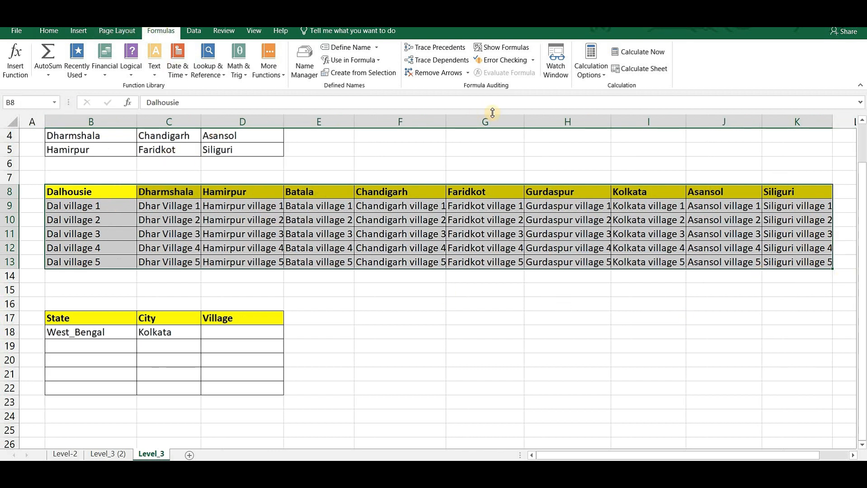
pyautogui.click(364, 73)
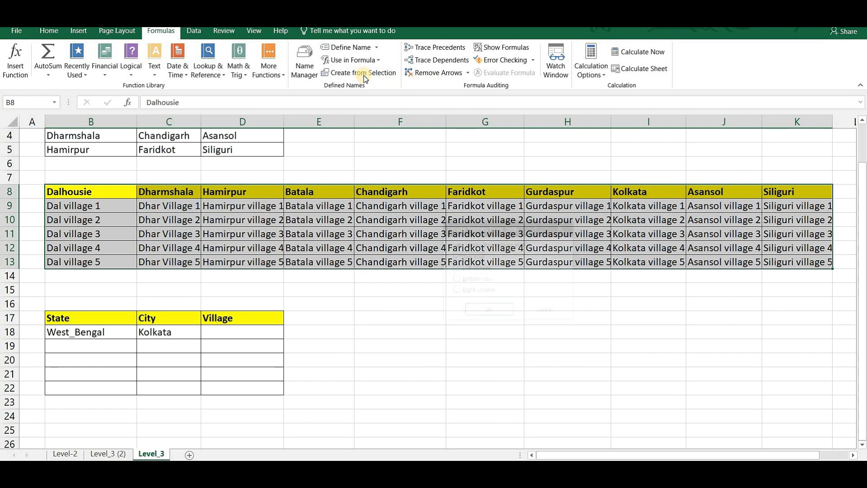
pyautogui.click(455, 268)
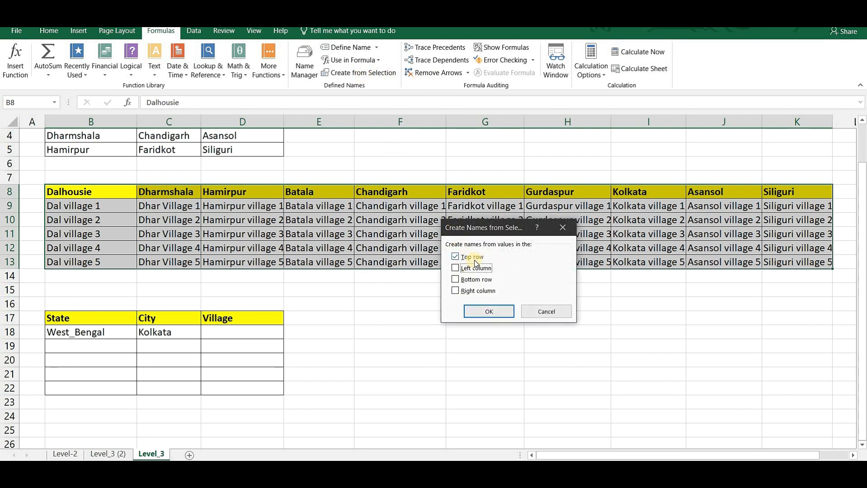
pyautogui.click(480, 311)
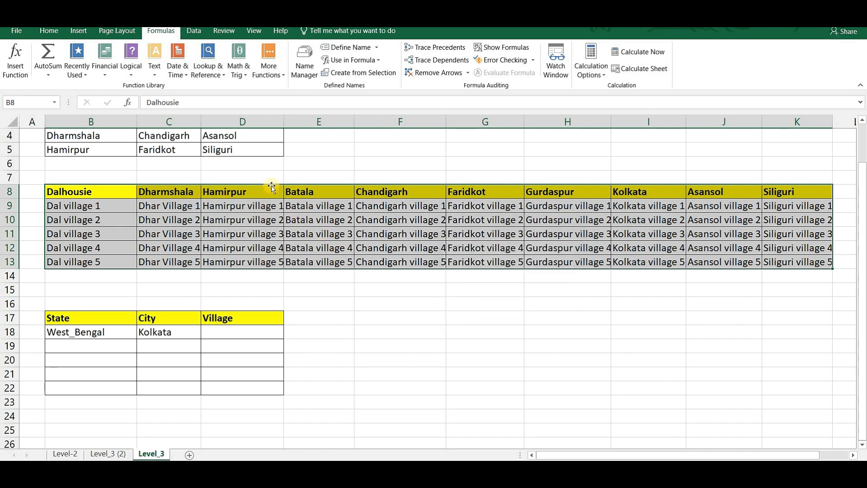
# Add a list validation to Village cell D18 with source =indirect(c18).
pyautogui.click(293, 288)
pyautogui.click(242, 332)
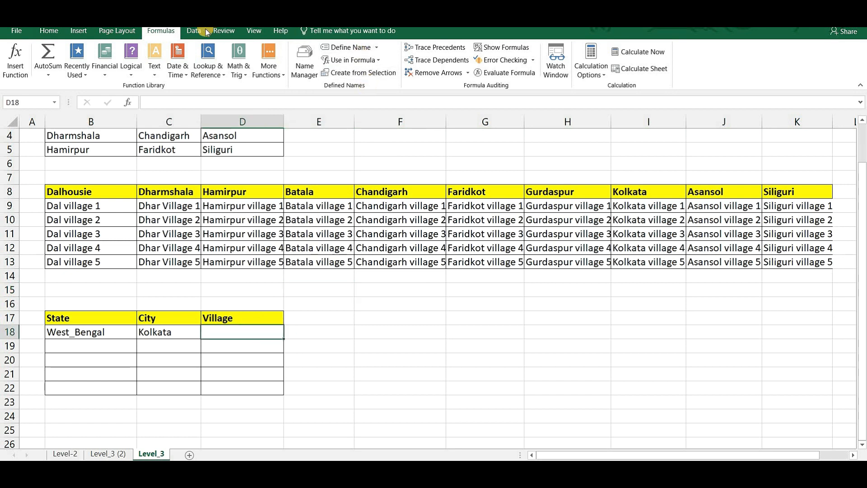
pyautogui.click(192, 31)
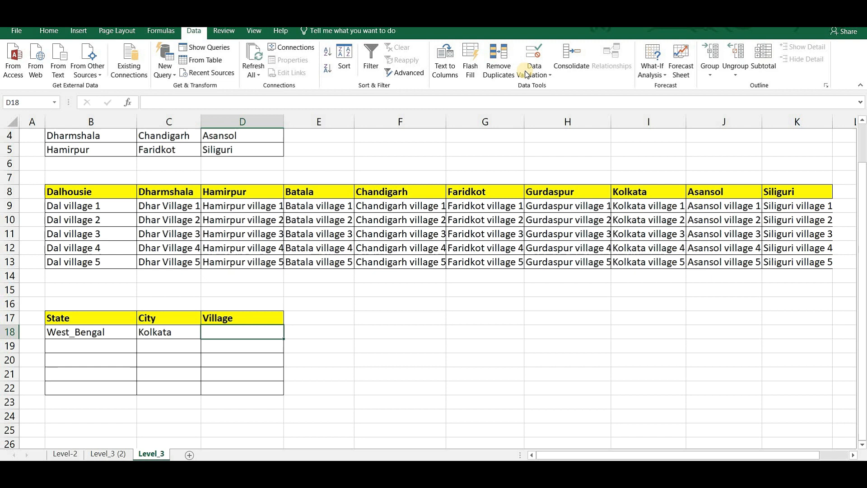
pyautogui.click(536, 52)
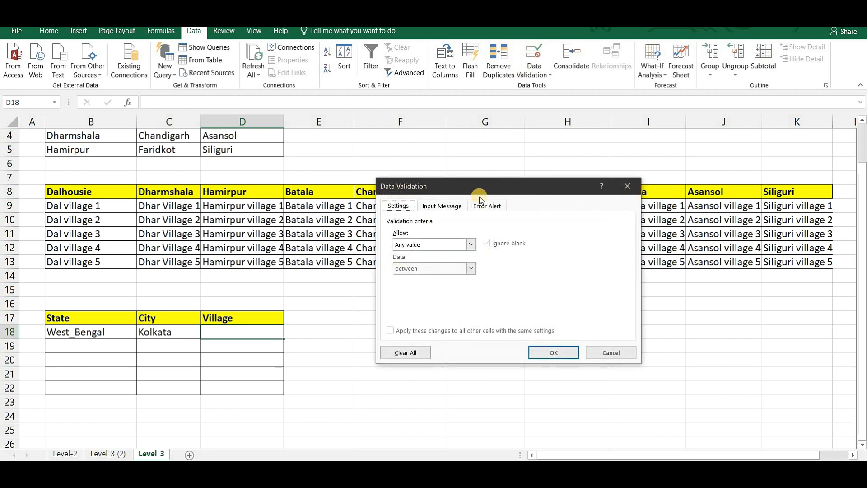
pyautogui.click(471, 244)
pyautogui.click(420, 277)
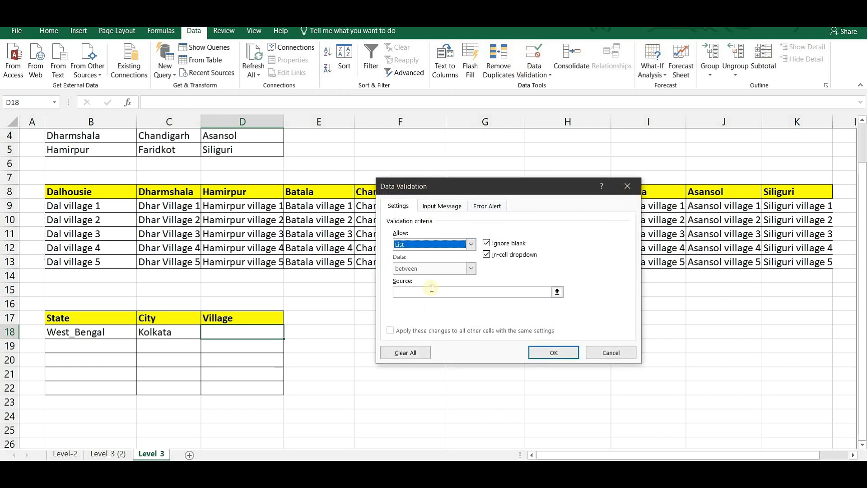
pyautogui.click(431, 288)
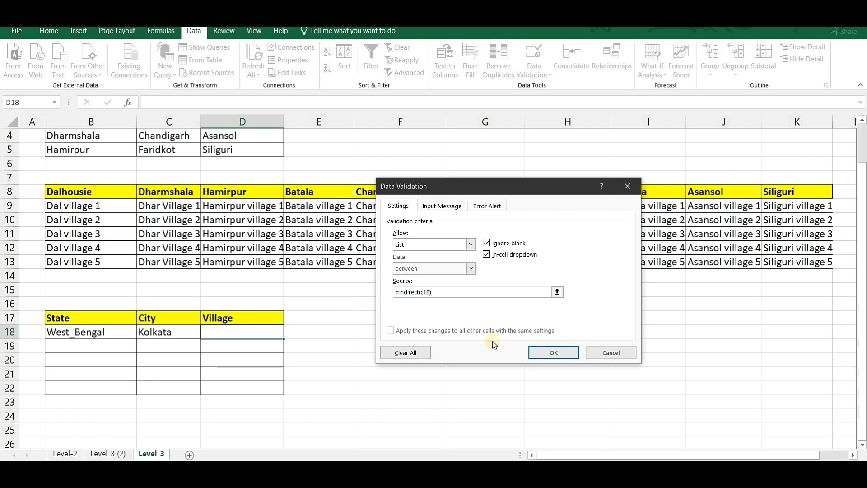
pyautogui.click(553, 352)
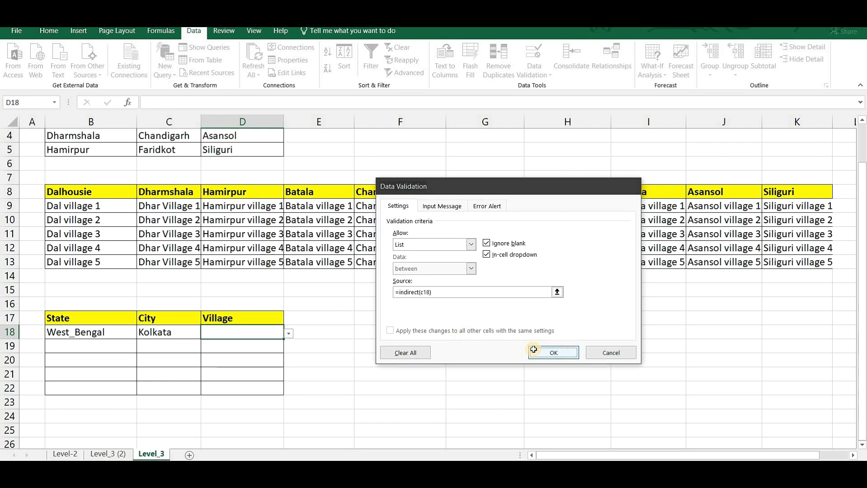
# Check which villages the list in D18 offers for Kolkata, leaving the cell empty.
pyautogui.click(292, 332)
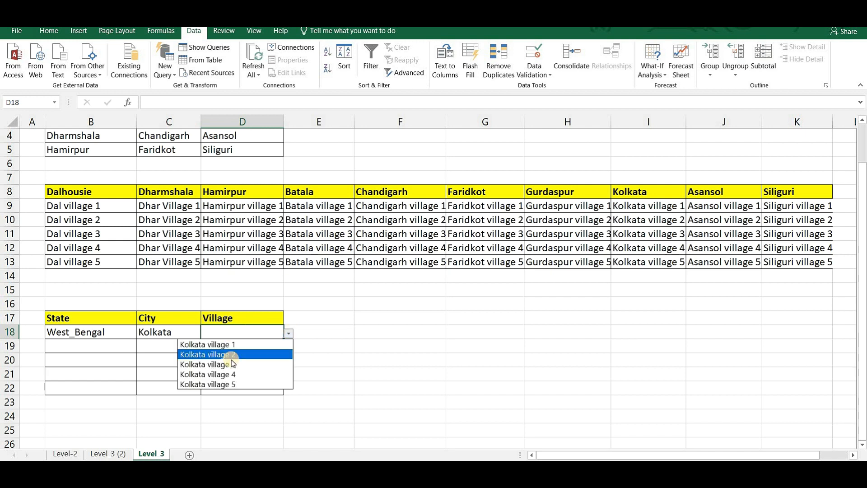
pyautogui.click(329, 314)
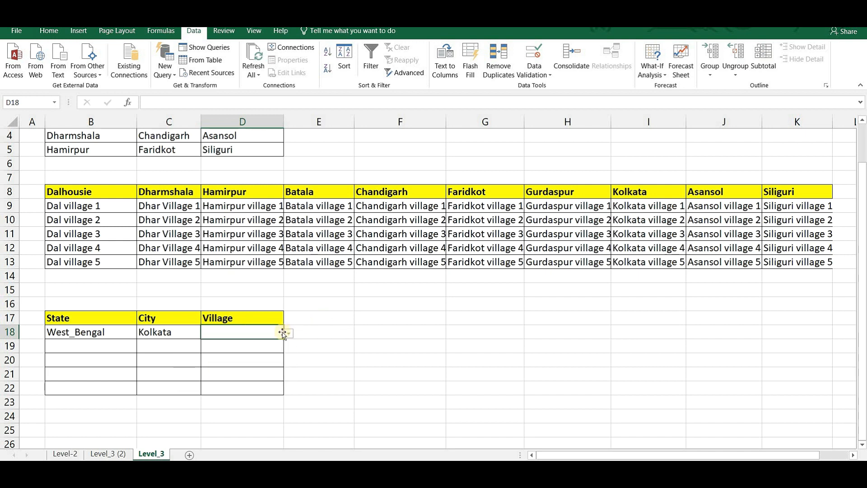
pyautogui.click(286, 335)
pyautogui.click(269, 351)
pyautogui.click(165, 342)
pyautogui.click(214, 331)
pyautogui.press('Delete')
# Copy the village list validation from D18 down through D22 and check cells in the Village and City columns.
pyautogui.moveTo(285, 341); pyautogui.dragTo(277, 391)
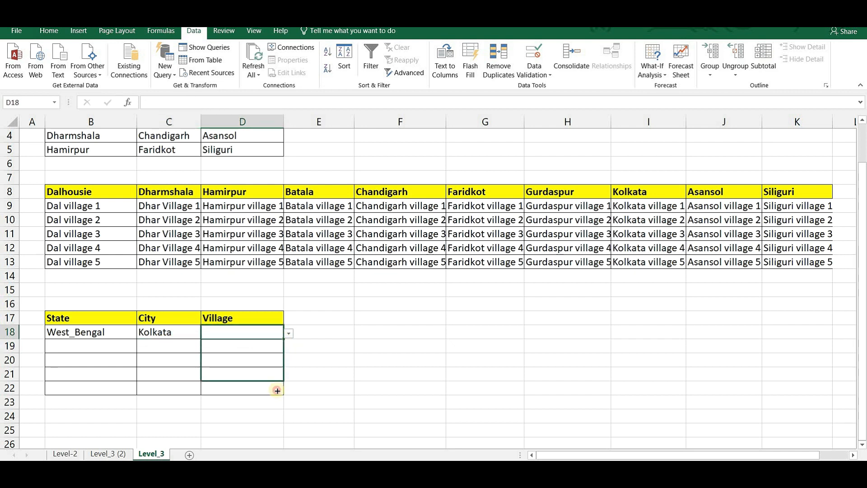
pyautogui.click(276, 364)
pyautogui.click(274, 377)
pyautogui.click(180, 350)
pyautogui.click(184, 364)
# Clear the city in C18 and copy its list validation down through C22.
pyautogui.click(189, 337)
pyautogui.press('Delete')
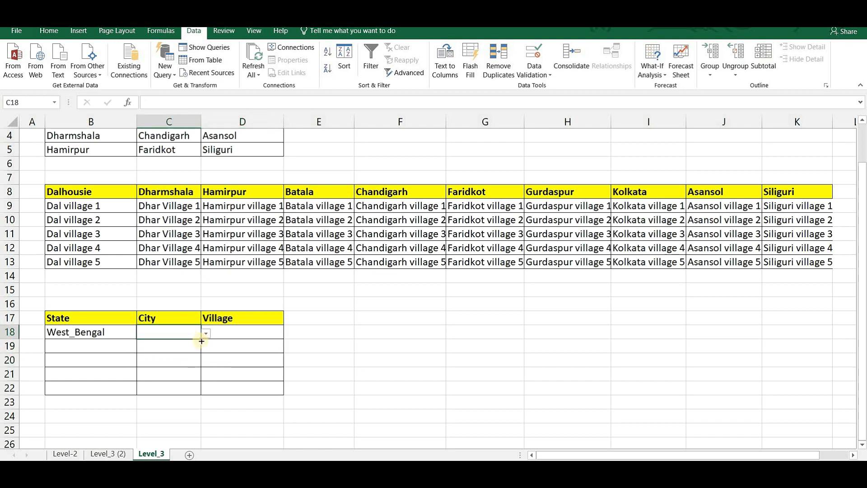
pyautogui.moveTo(202, 340); pyautogui.dragTo(199, 392)
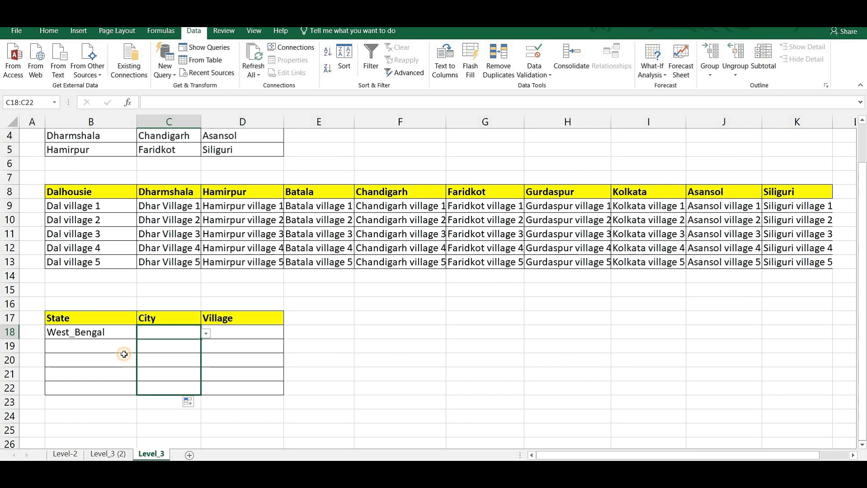
pyautogui.click(125, 356)
pyautogui.click(128, 347)
pyautogui.click(238, 348)
pyautogui.click(151, 333)
# Clear the state in B18 and choose Himachal_Pradesh from its drop-down list.
pyautogui.click(104, 334)
pyautogui.press('Delete')
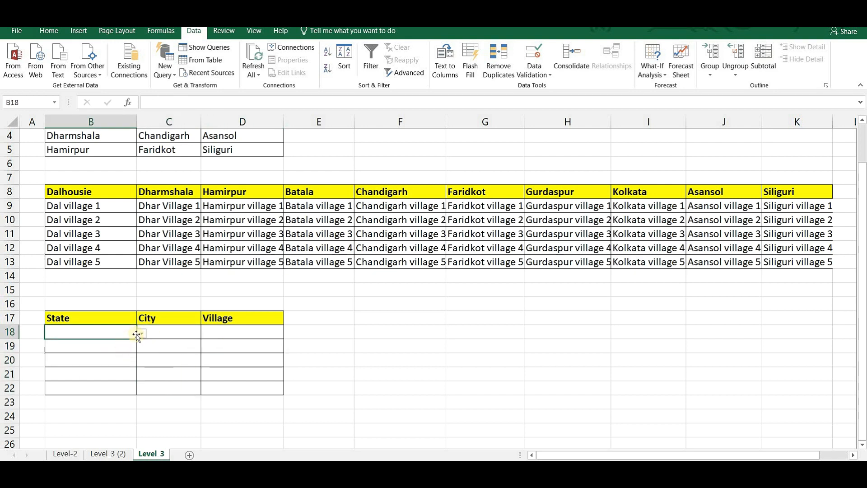
pyautogui.click(141, 334)
pyautogui.click(135, 343)
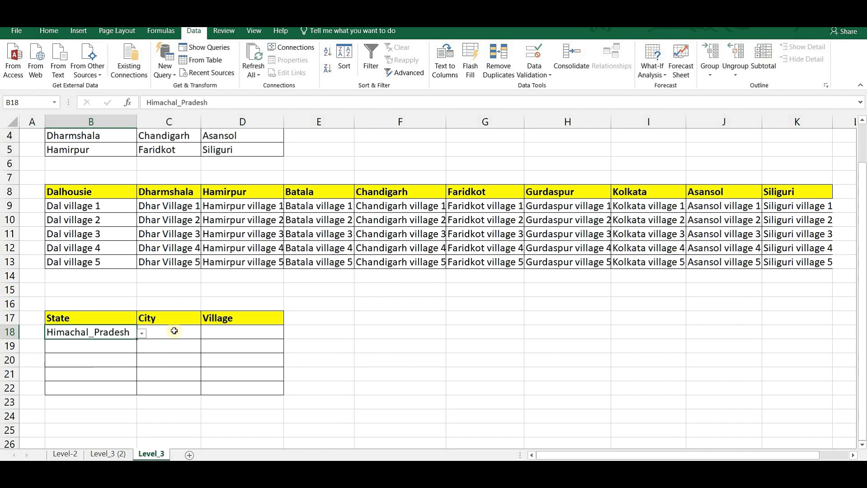
# Choose Hamirpur as the city in C18 and Hamirpur village 2 as the village in D18.
pyautogui.click(174, 331)
pyautogui.click(211, 332)
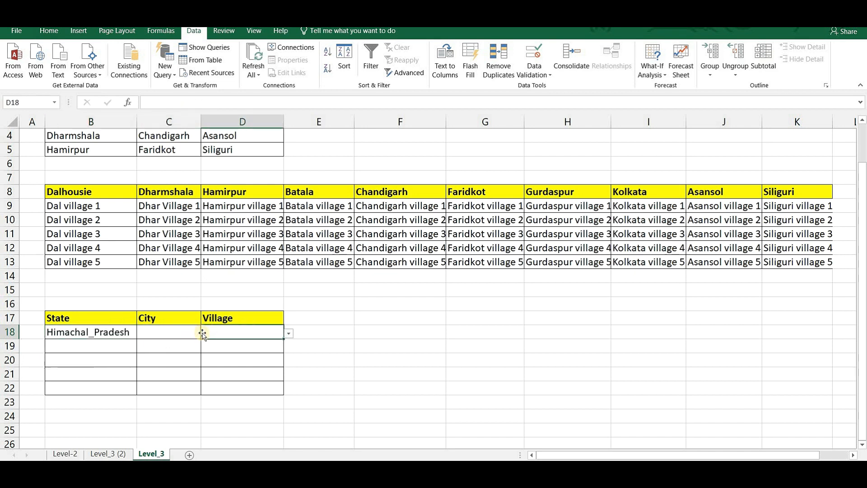
pyautogui.click(199, 332)
pyautogui.click(206, 333)
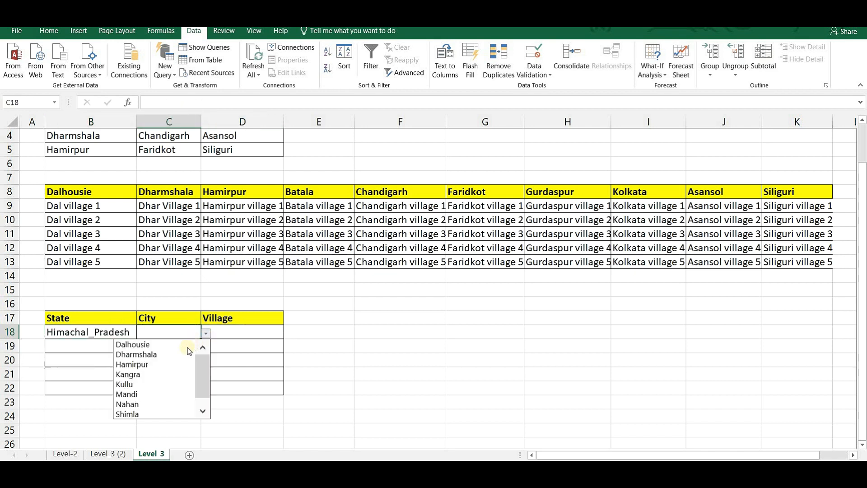
pyautogui.click(171, 364)
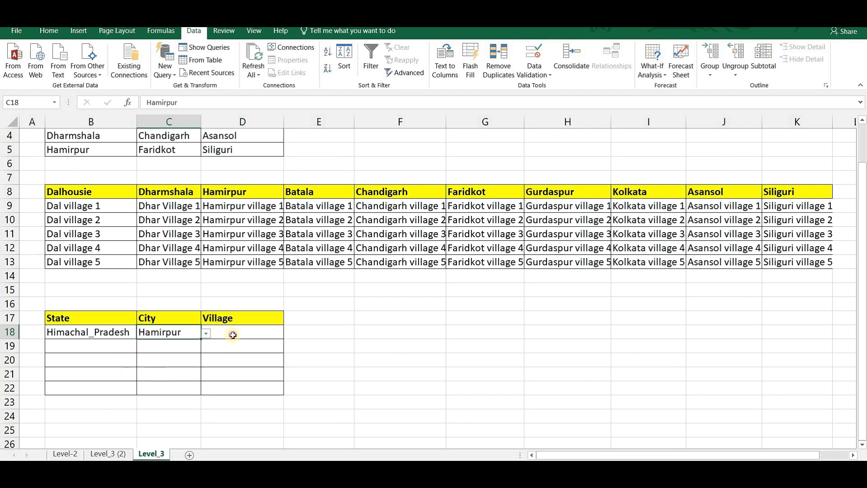
pyautogui.click(234, 335)
pyautogui.click(288, 334)
pyautogui.click(130, 352)
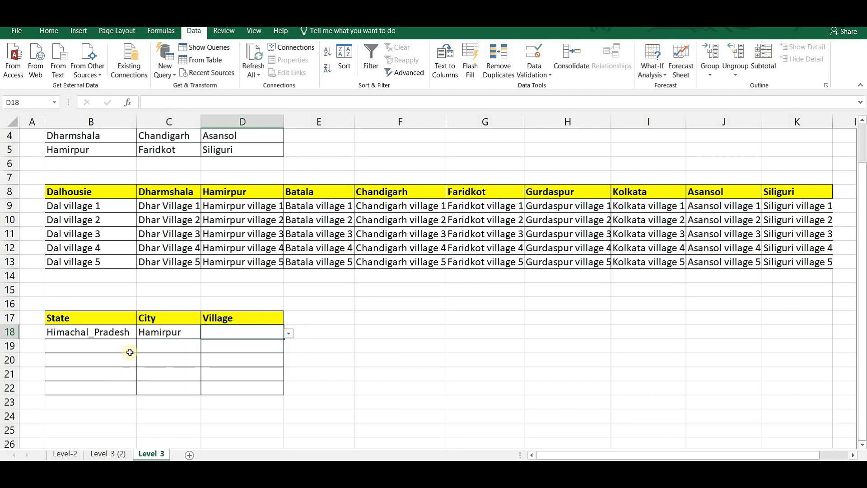
# Complete row 19 from the drop-down lists with Punjab, Faridkot and Faridkot village 4.
pyautogui.click(134, 346)
pyautogui.click(140, 346)
pyautogui.click(127, 369)
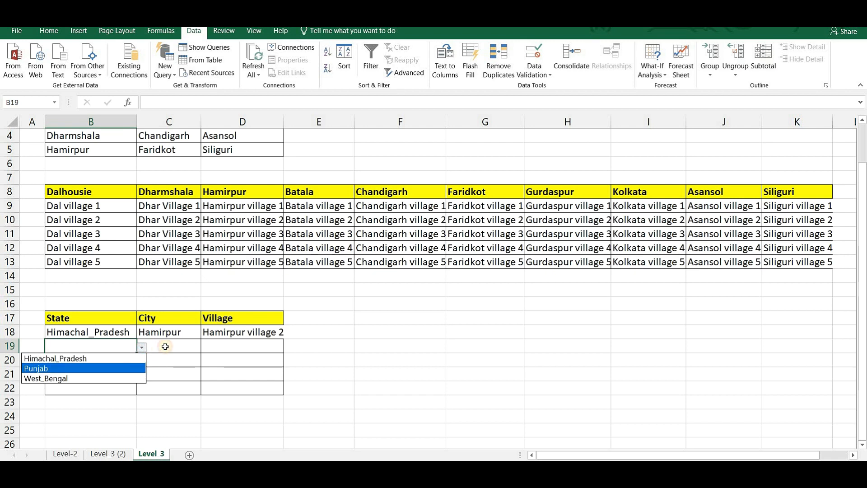
pyautogui.click(173, 346)
pyautogui.click(171, 375)
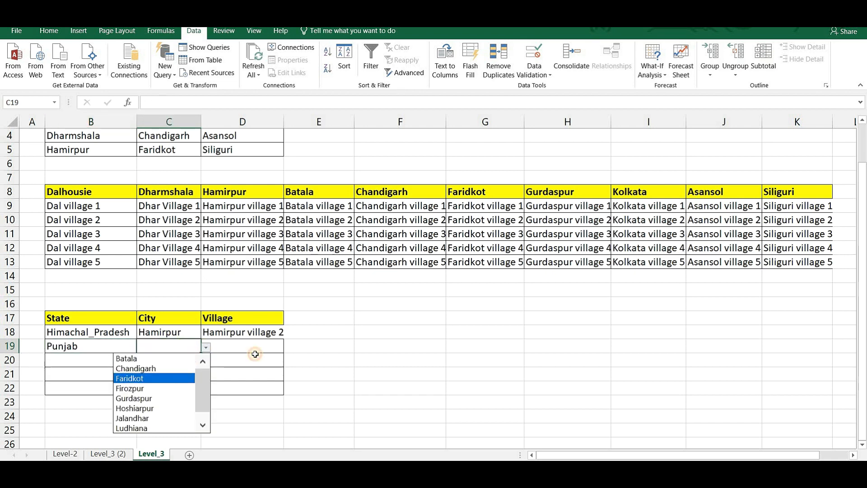
pyautogui.click(257, 350)
pyautogui.hotkey('alt', 'Down')
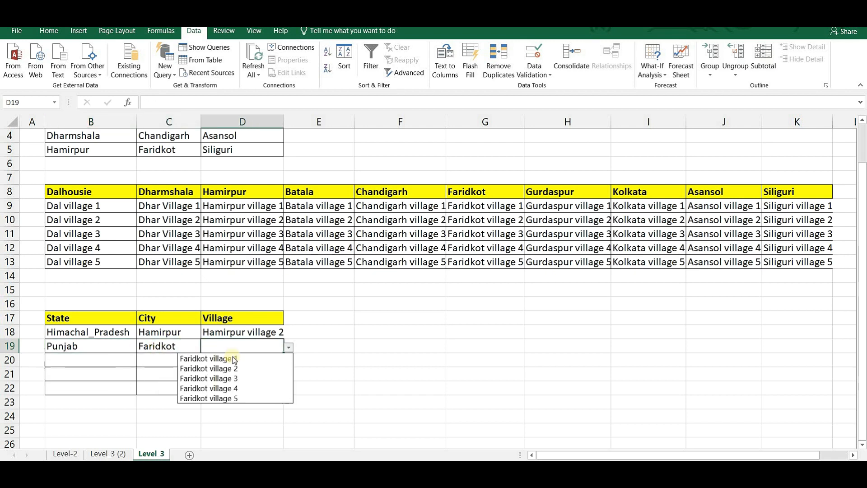
pyautogui.click(233, 387)
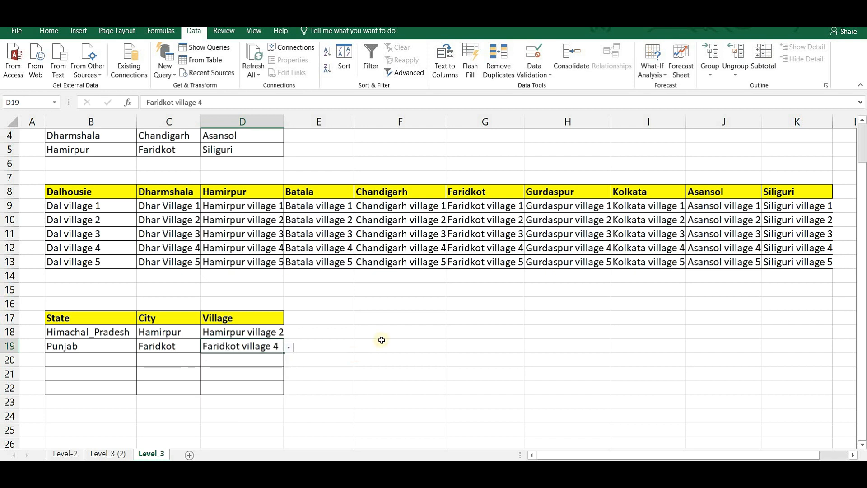